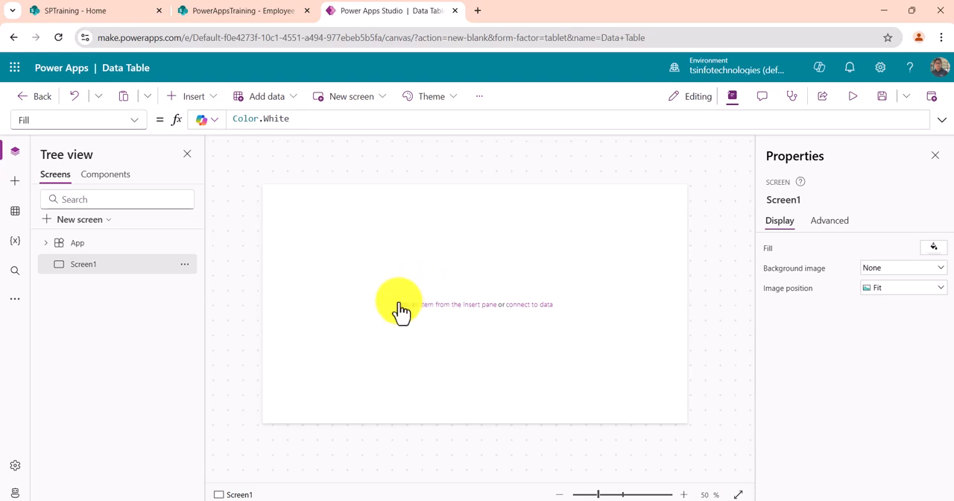
- Insert a data table control on the empty first screen without choosing a data source
click(191, 96)
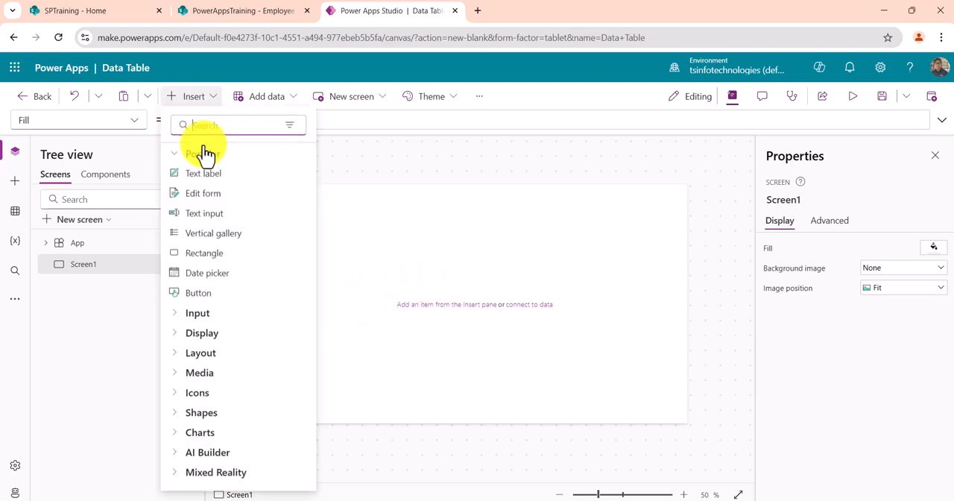
text(dat)
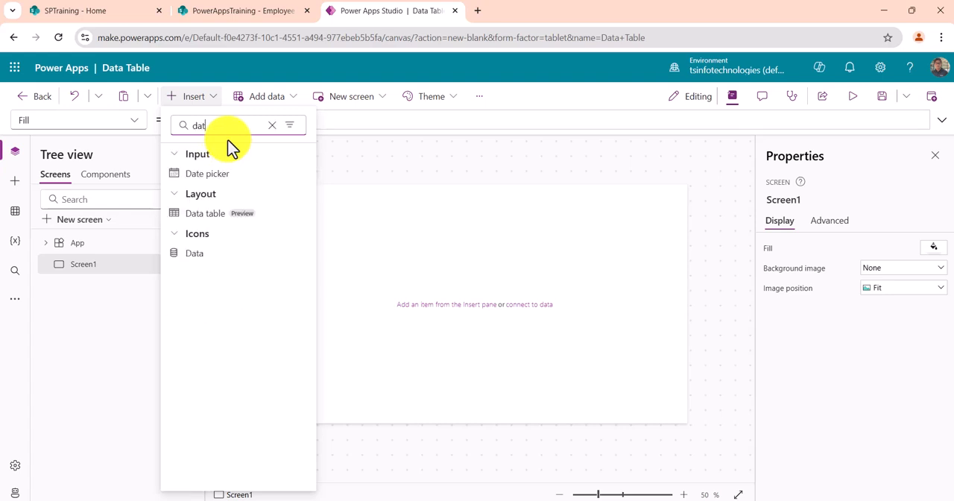
click(218, 215)
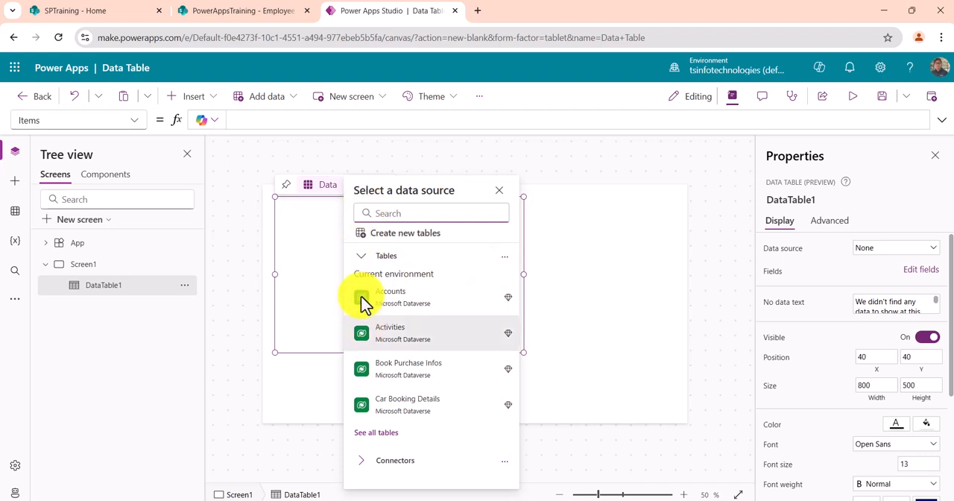
click(316, 290)
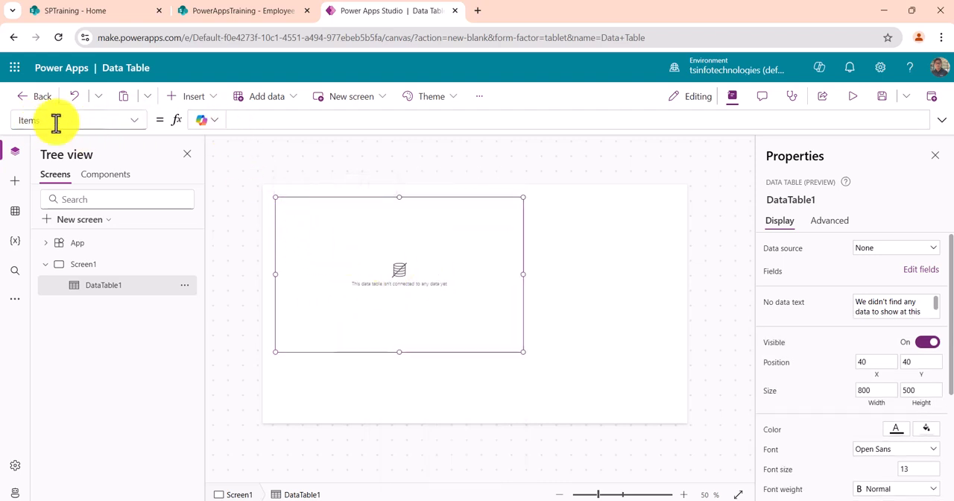
- Set the data table's Items formula to ["Laptop", "Desktop", "Tablet", "Smartphone"]
click(253, 119)
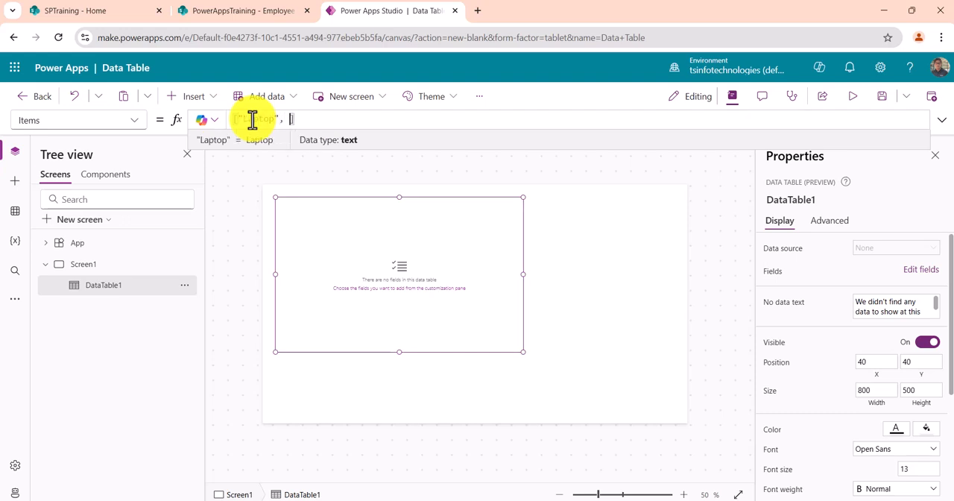
text("Desktop",)
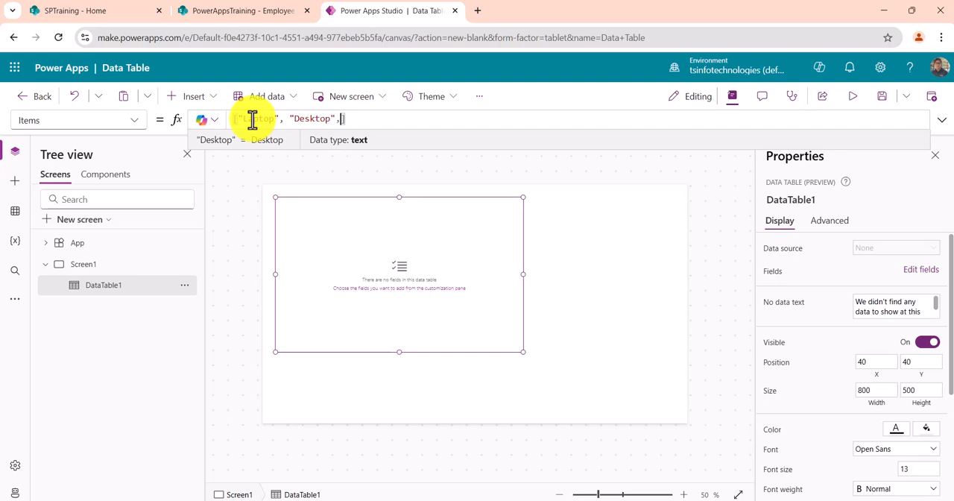
text("Tablet",)
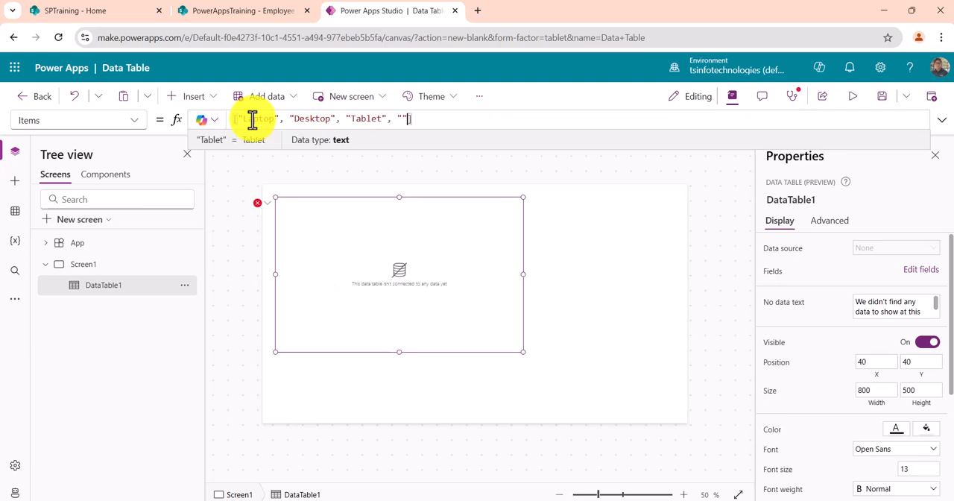
text(rtphone)
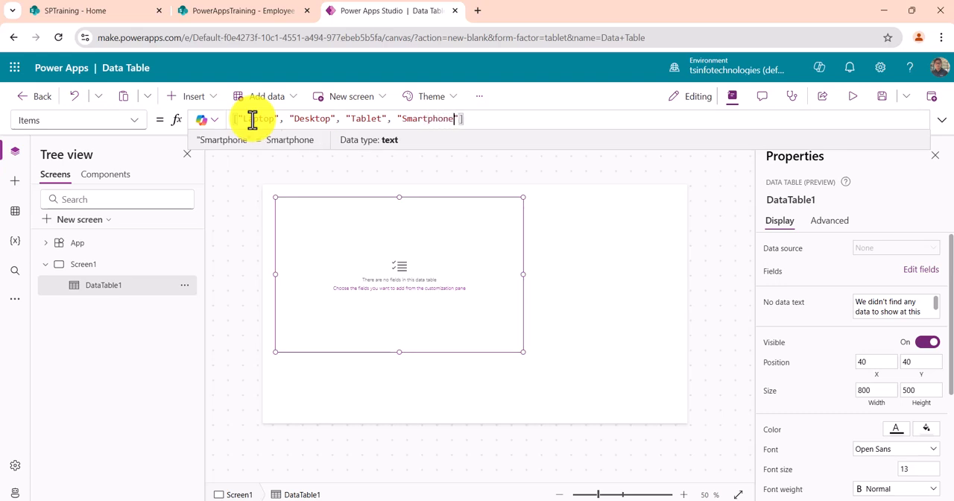
click(483, 188)
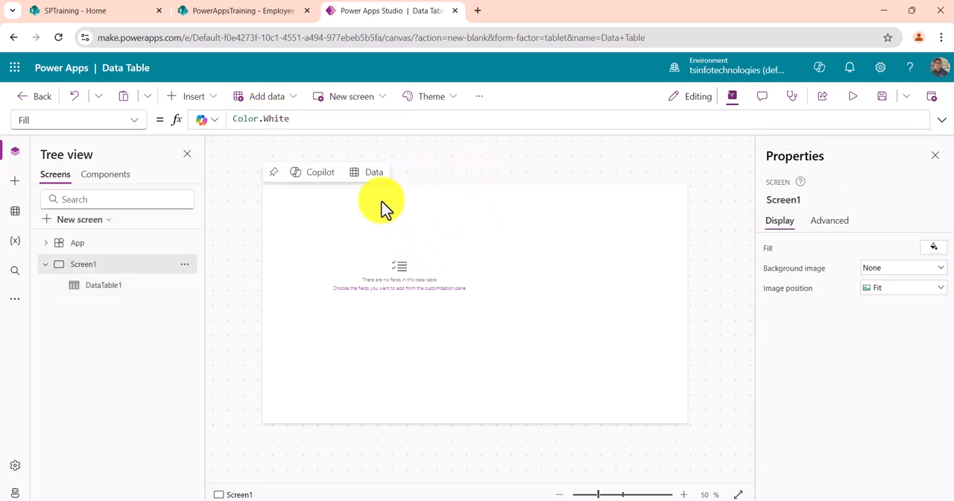
- Add the Value field to the data table on the first screen
click(333, 280)
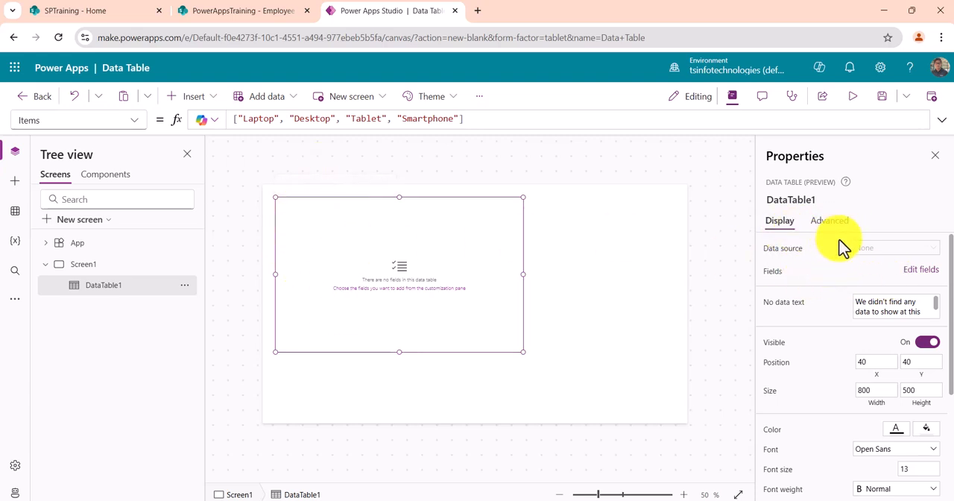
click(923, 273)
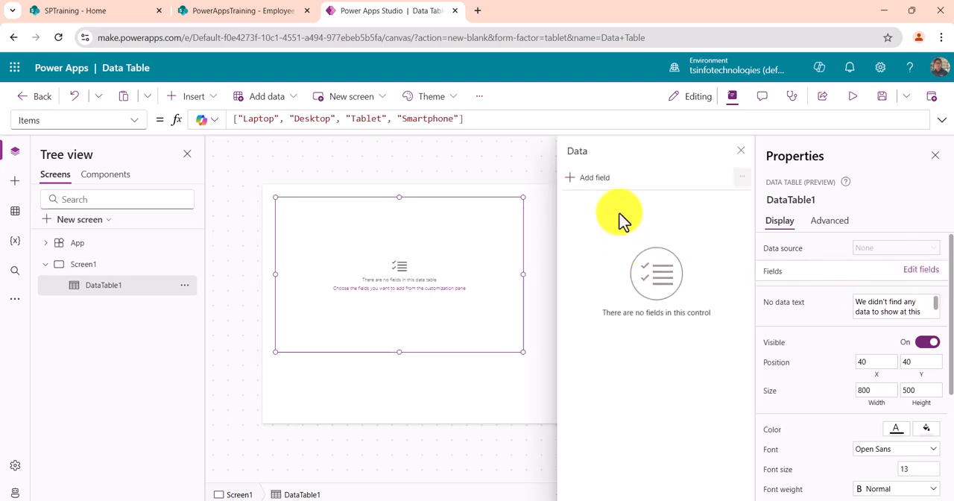
click(596, 179)
click(583, 254)
click(601, 282)
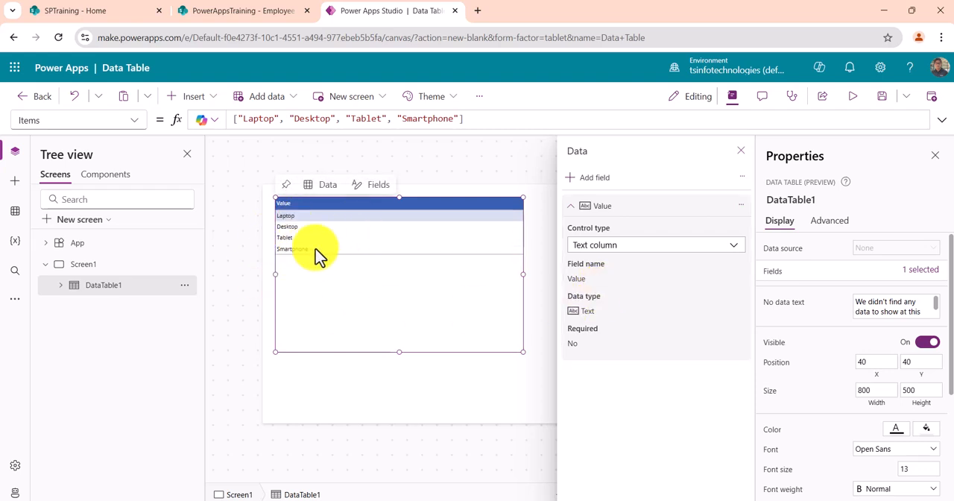
- Change the Value column's header text to Products and close the field settings
click(293, 208)
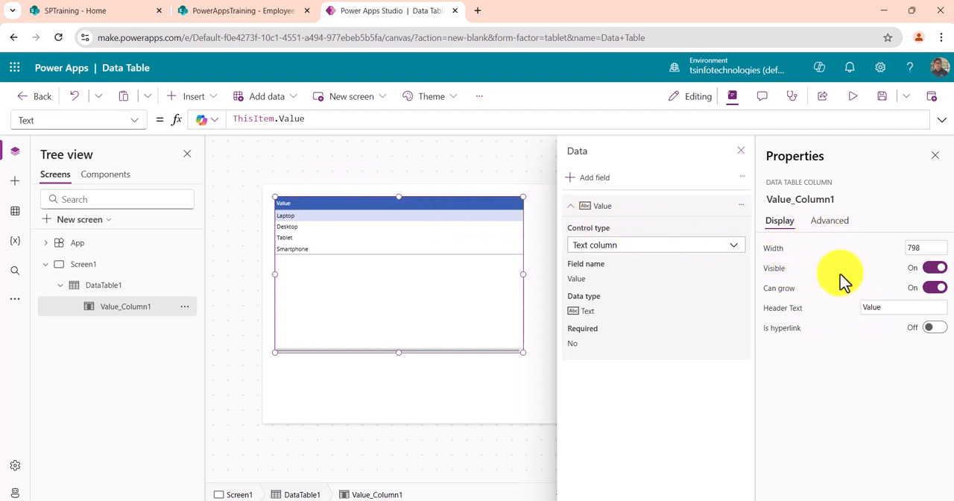
drag(890, 308, 858, 318)
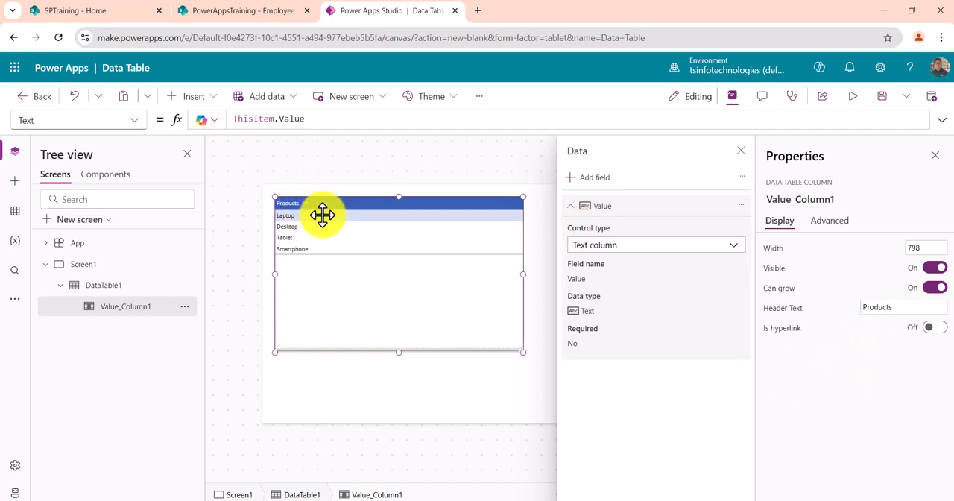
click(741, 153)
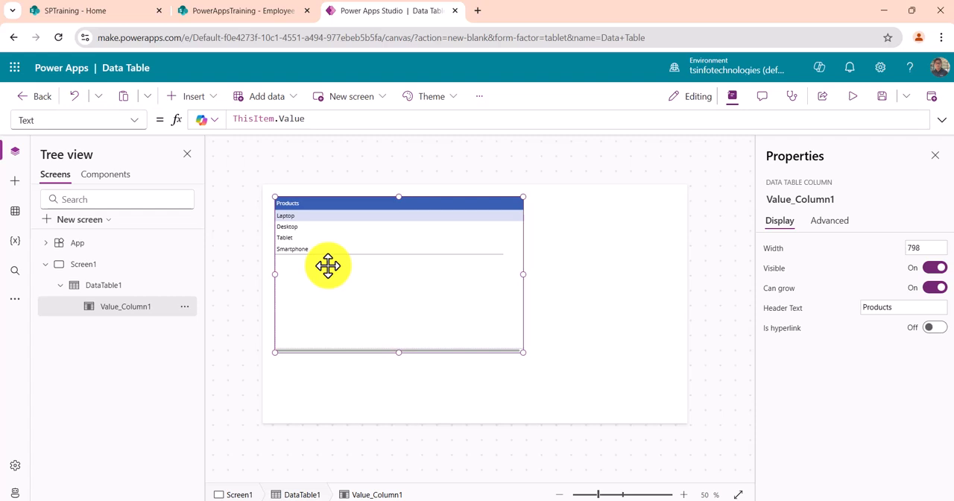
- Add a new blank screen to the app
click(91, 266)
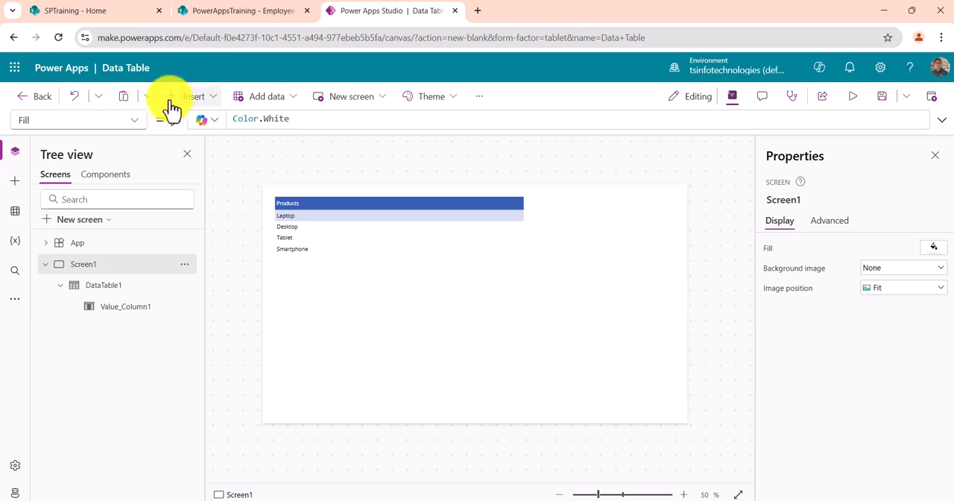
click(84, 220)
click(190, 246)
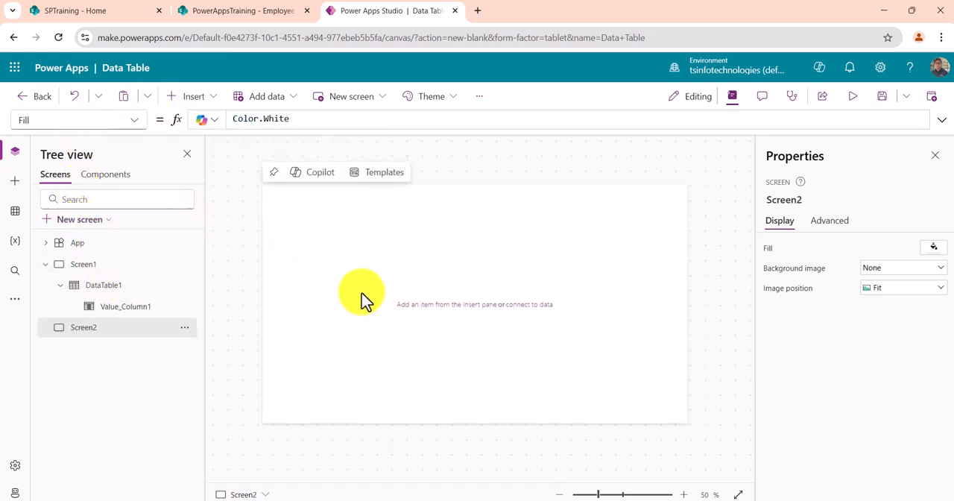
- Check the Employee Contacts list and the PowerAppsTraining site address in SharePoint, returning to Power Apps Studio
click(227, 12)
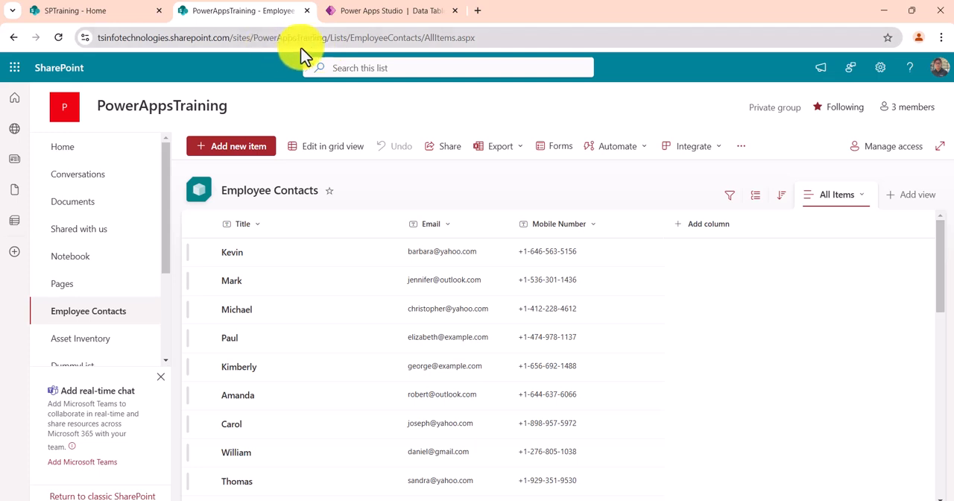
drag(330, 37, 88, 51)
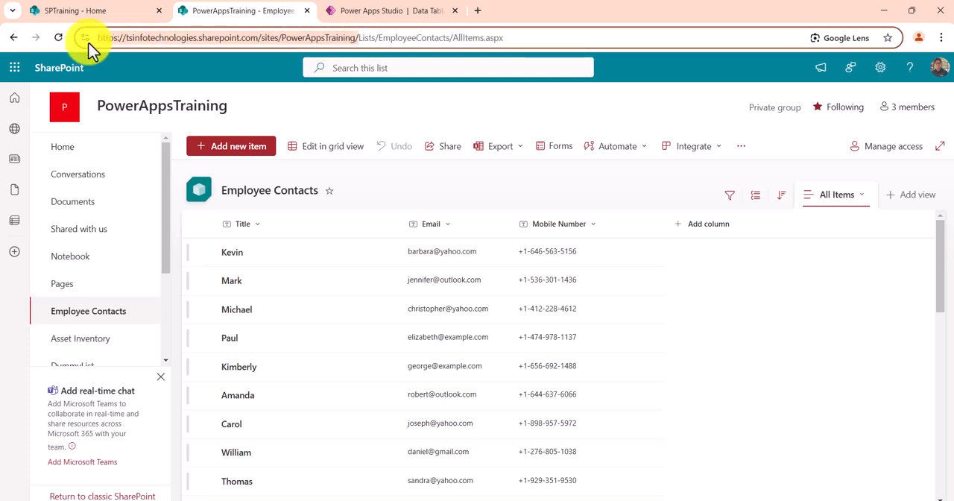
click(417, 13)
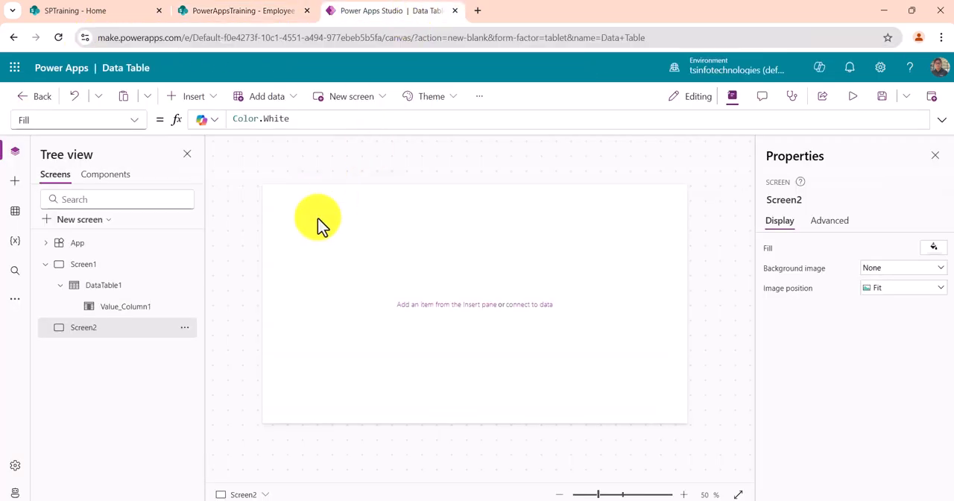
- Insert a data table control on the new second screen
click(206, 103)
click(228, 121)
text(da)
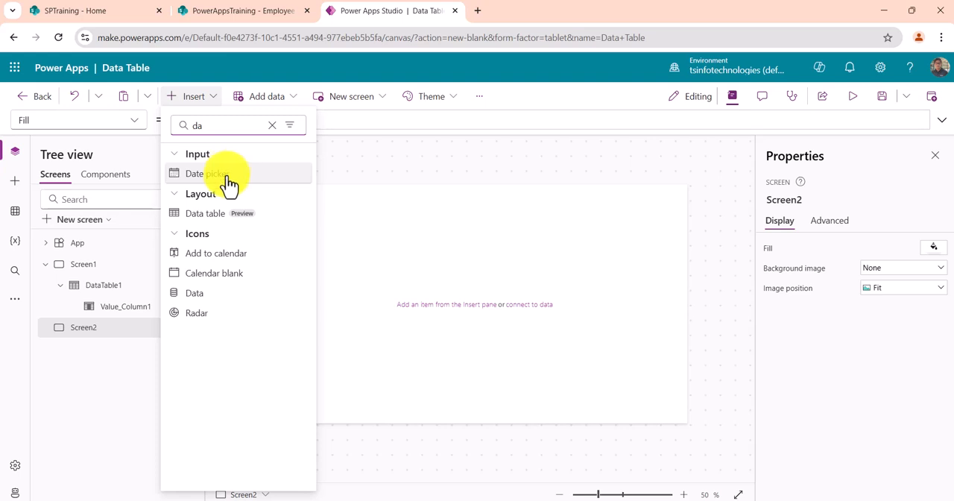
click(223, 215)
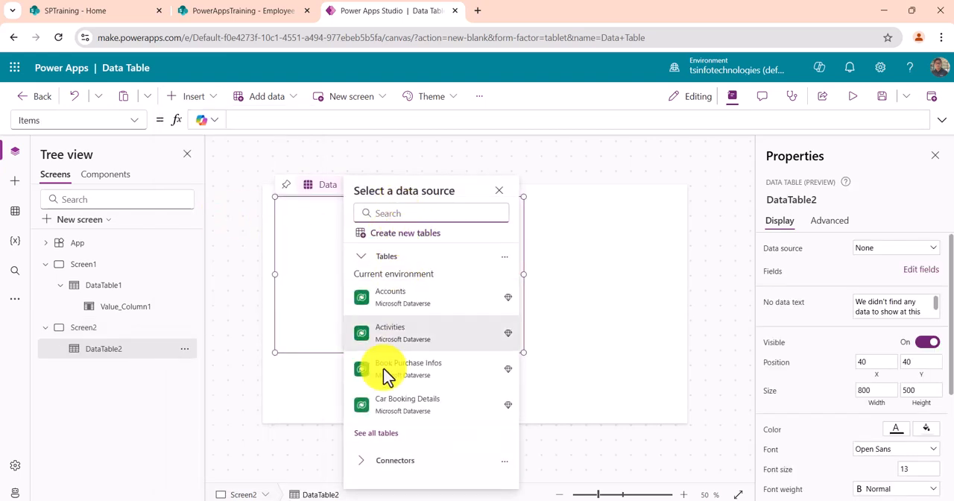
click(366, 462)
scroll(431, 366, down, 3)
scroll(431, 366, down, 3)
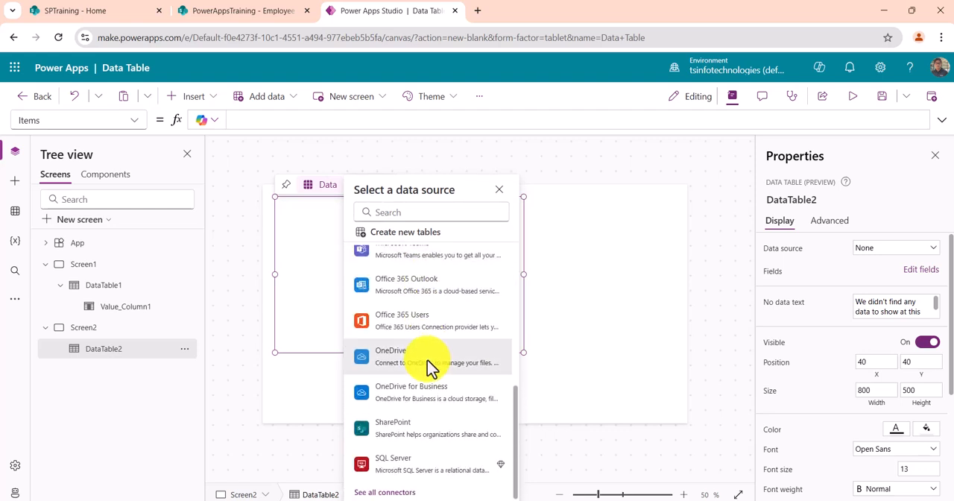
click(402, 428)
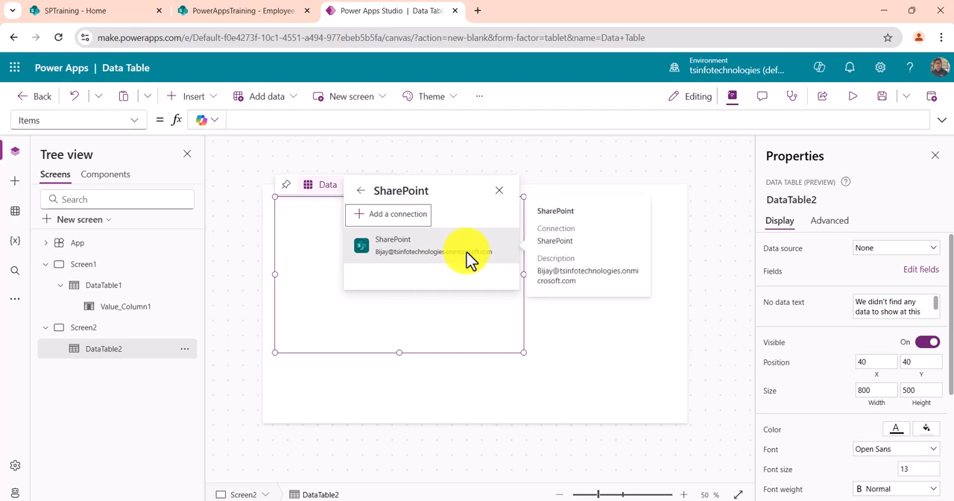
click(357, 310)
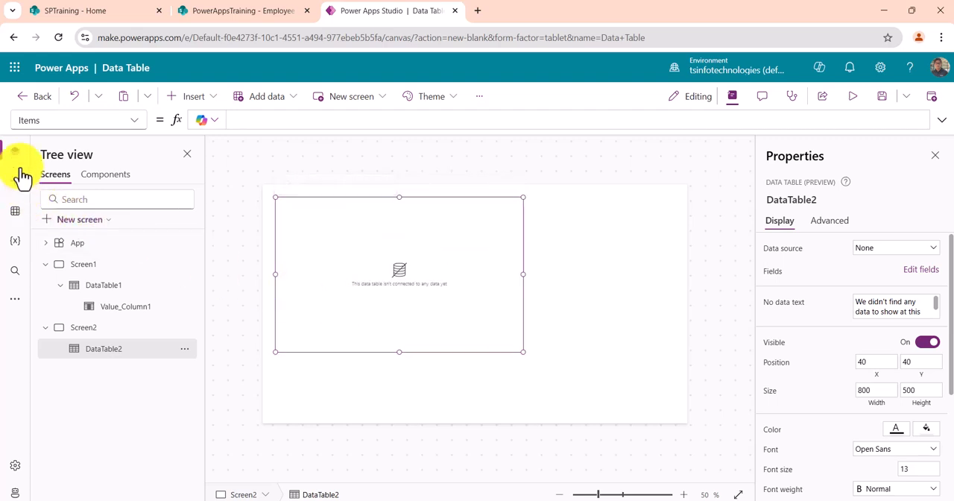
- Start adding app data by searching the data sources for sharepoint and choosing the existing SharePoint connection
click(18, 213)
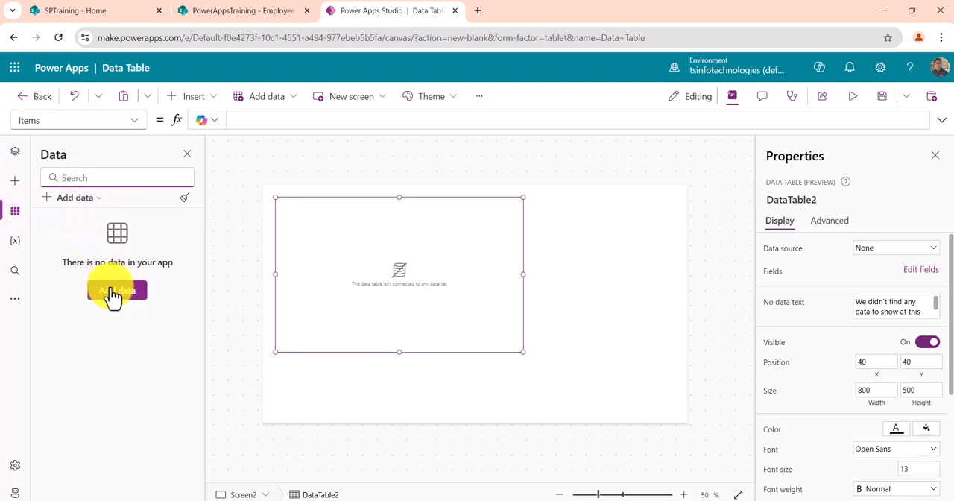
click(88, 200)
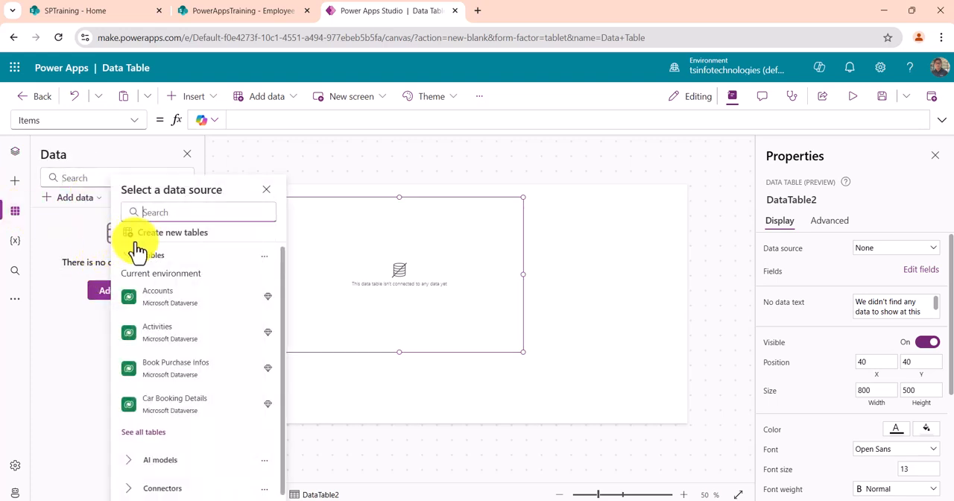
text(s)
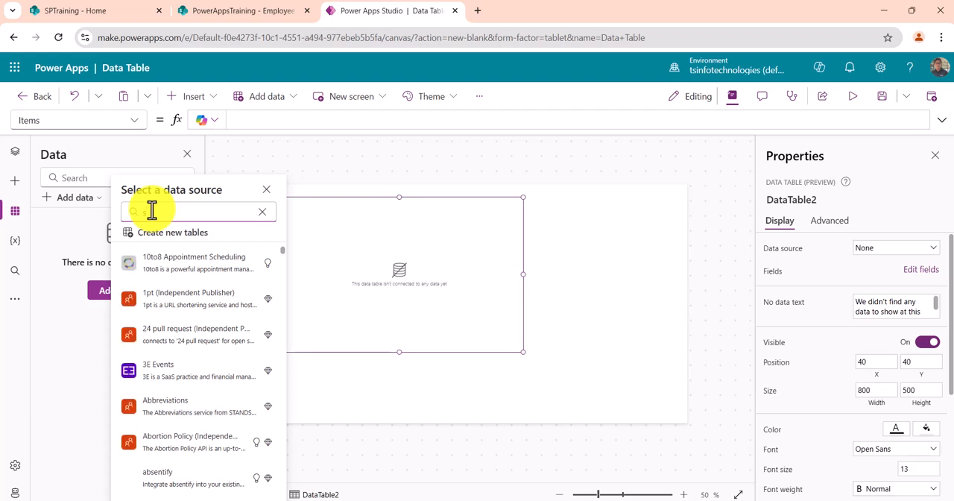
text(hare)
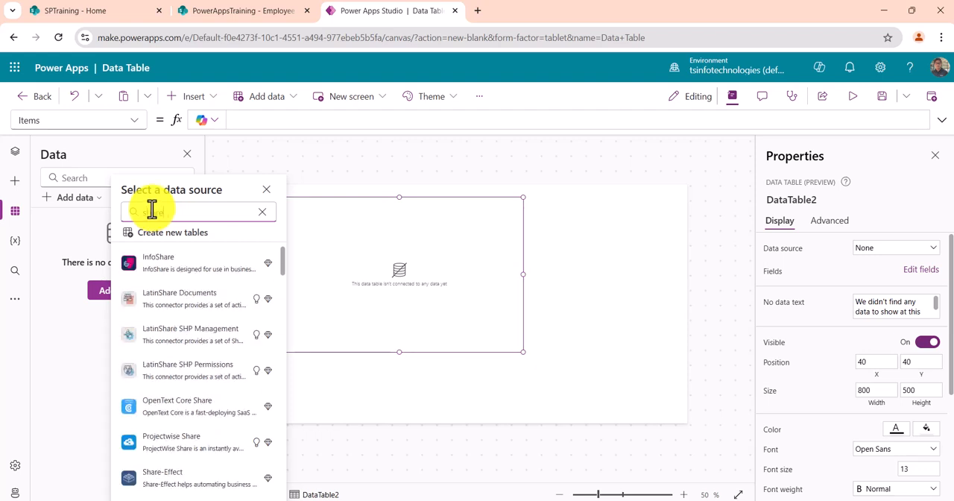
text(point)
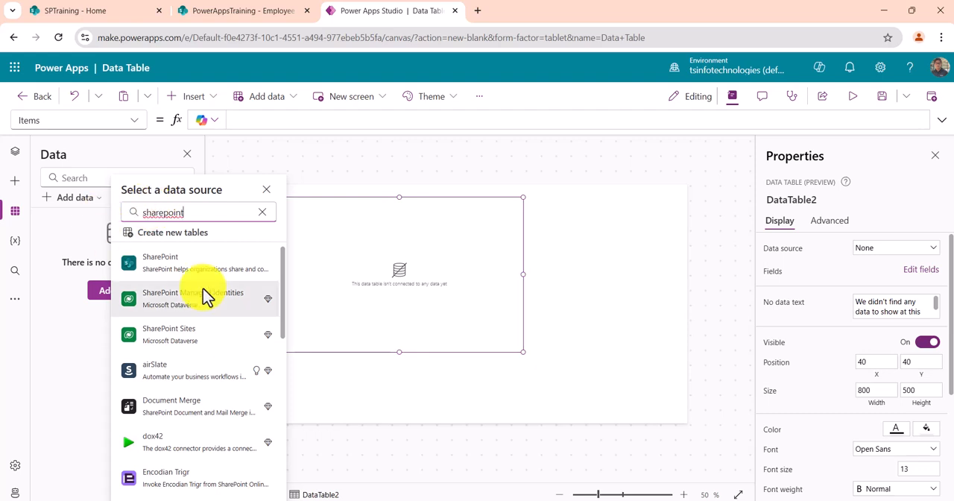
click(195, 266)
click(191, 268)
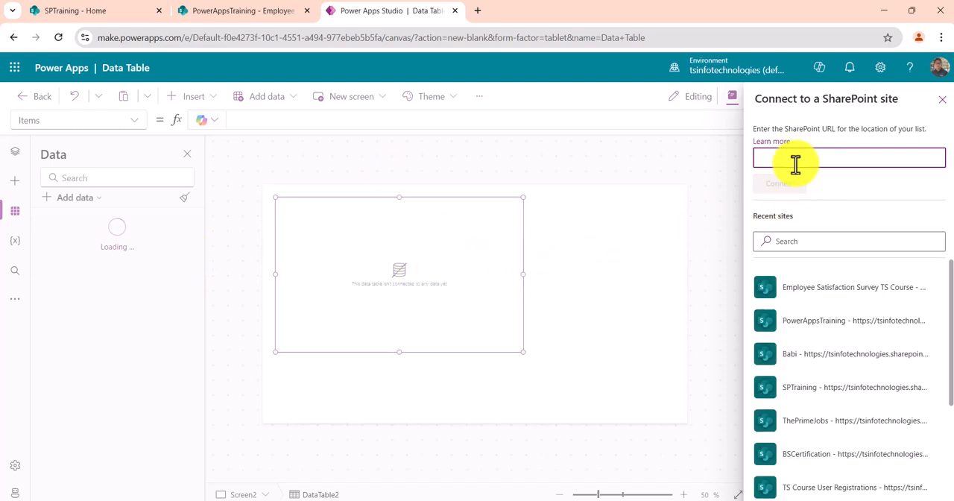
- Connect the Employee Contacts list from the PowerAppsTraining site as a data source
click(824, 326)
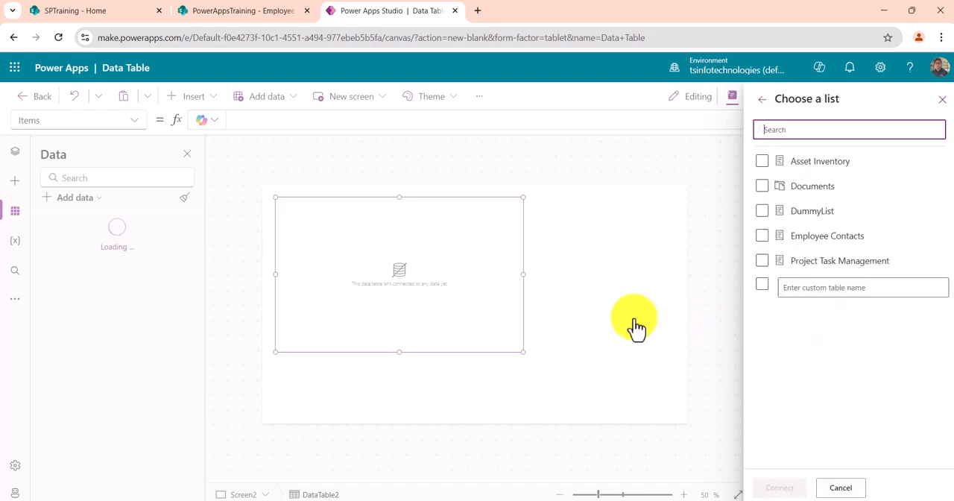
click(763, 236)
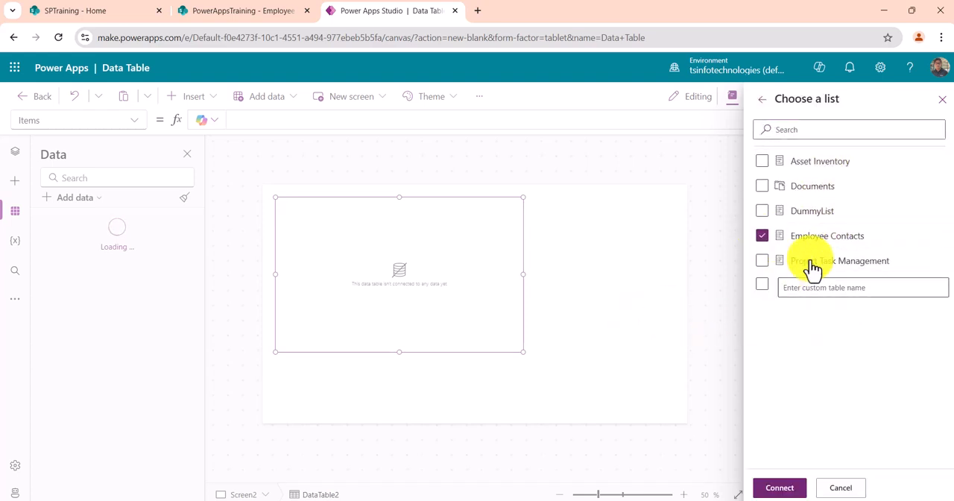
click(783, 489)
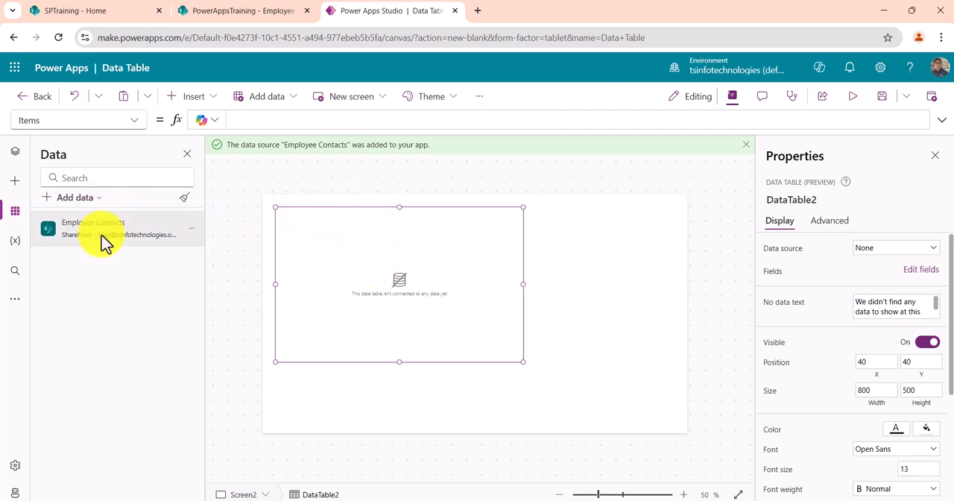
- Connect the second screen's data table to Employee Contacts and resize it to about 770 by 628
click(899, 252)
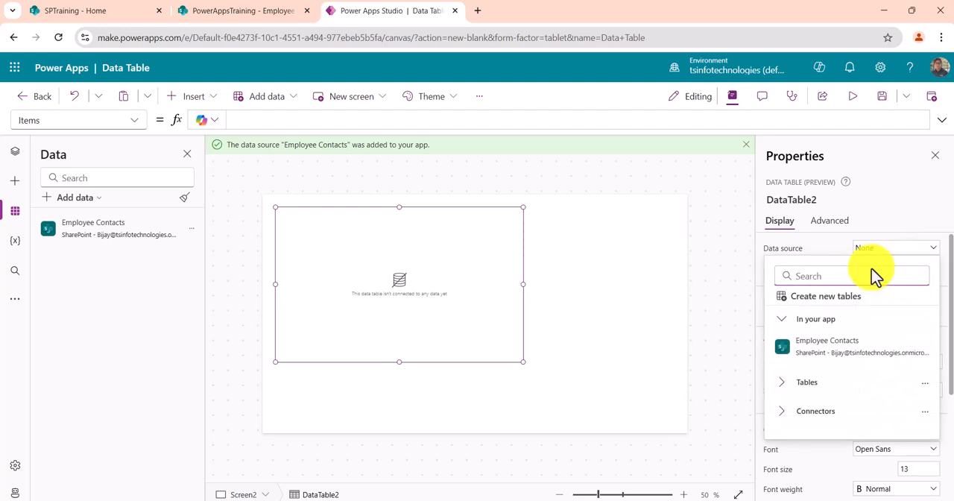
click(846, 348)
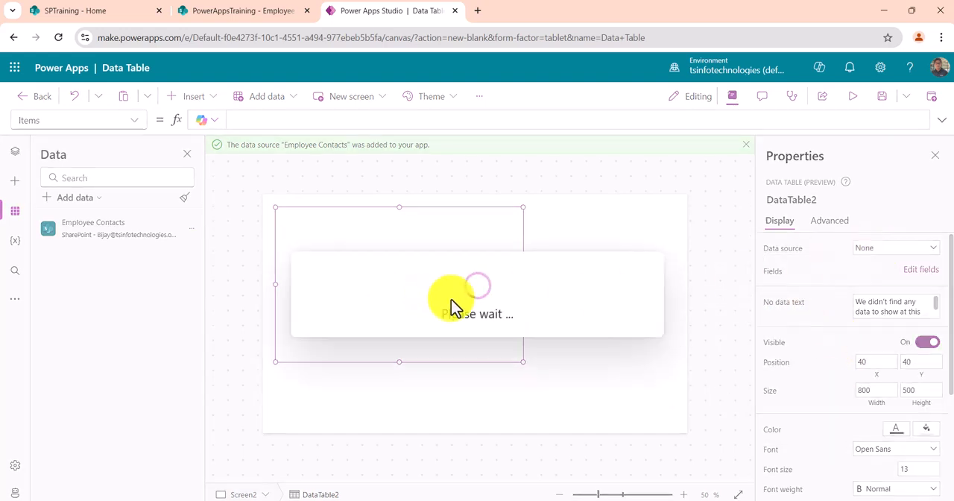
drag(523, 362, 517, 411)
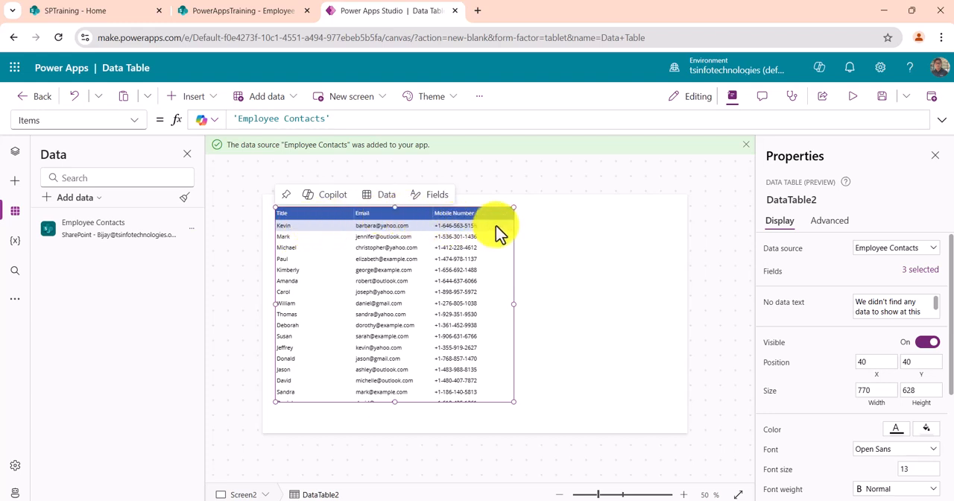
- Set the header text of the data table's Title column to Employee Name
click(295, 211)
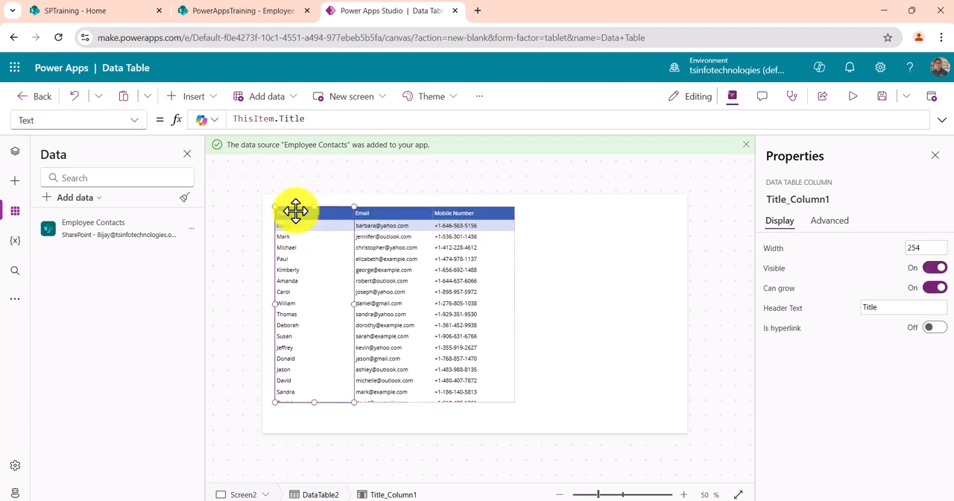
double_click(878, 309)
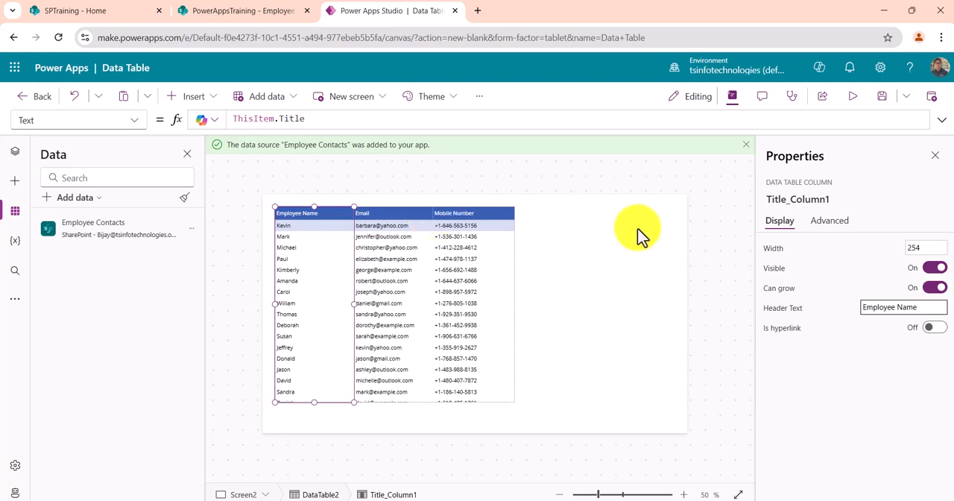
click(363, 246)
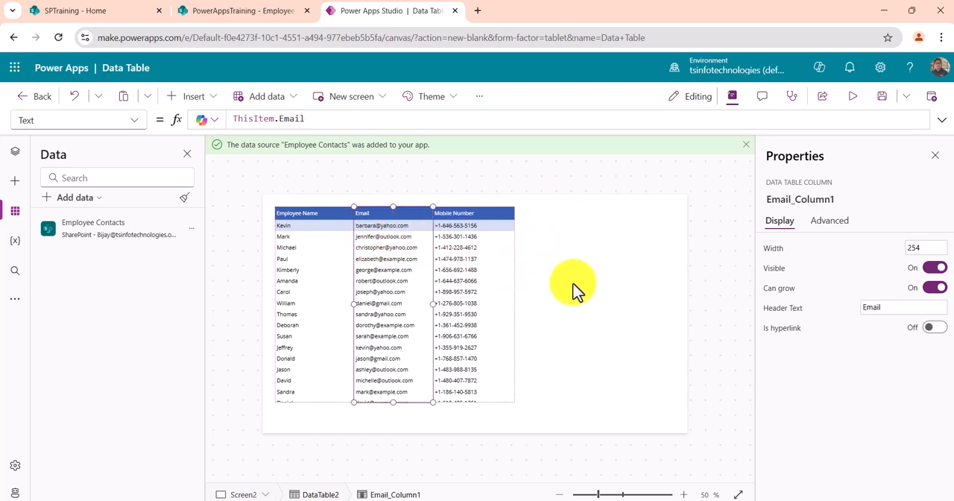
click(574, 289)
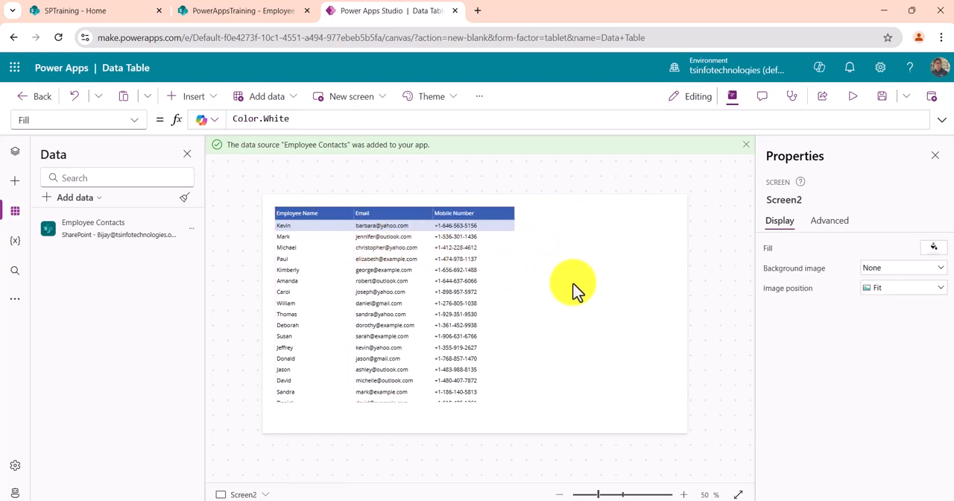
click(509, 285)
click(330, 209)
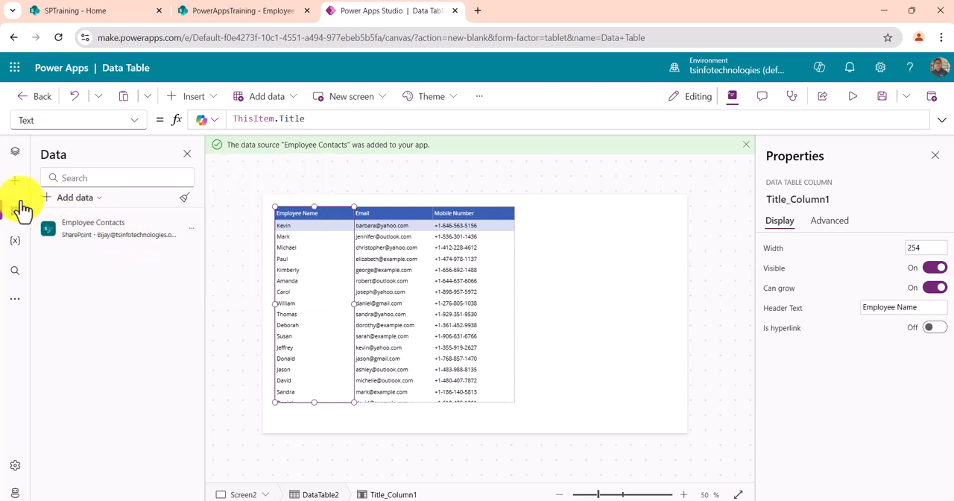
- Insert a display form connected to Employee Contacts and fit it beside the data table at about X 848, Y 140, 518 wide
click(15, 152)
click(119, 349)
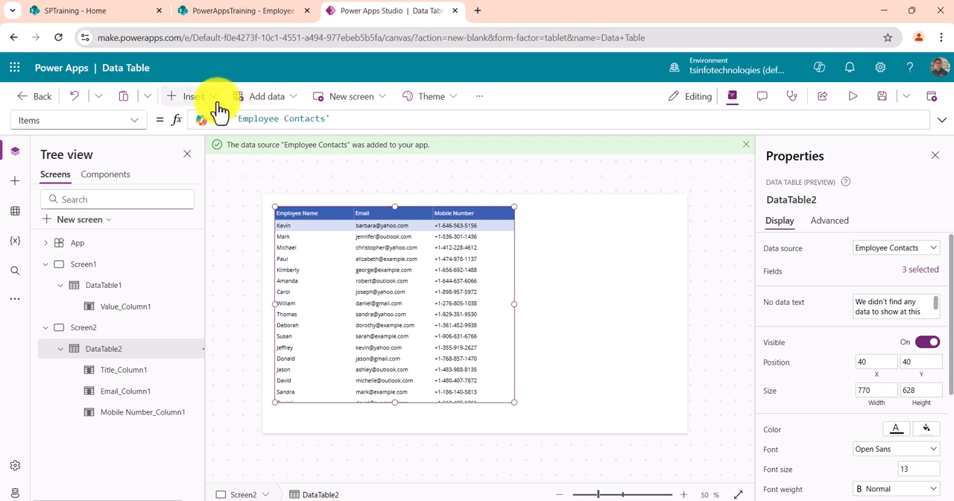
click(195, 97)
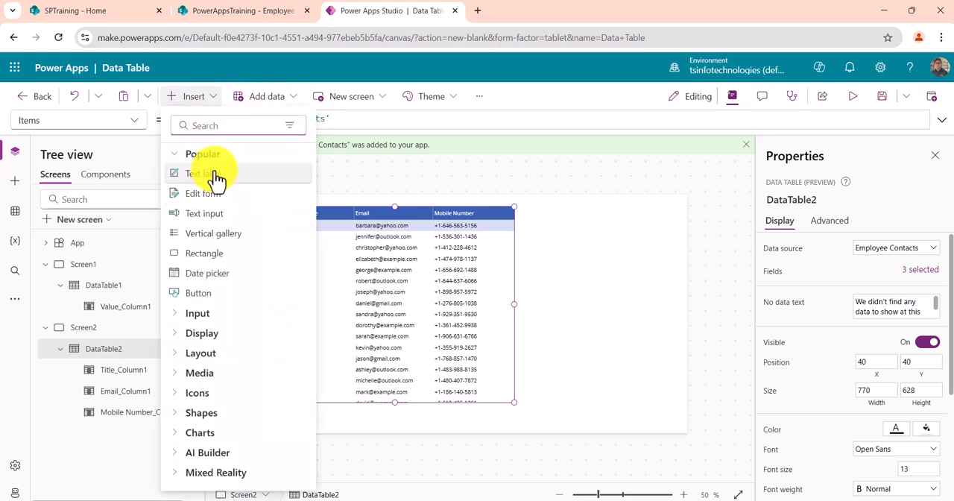
text(dis)
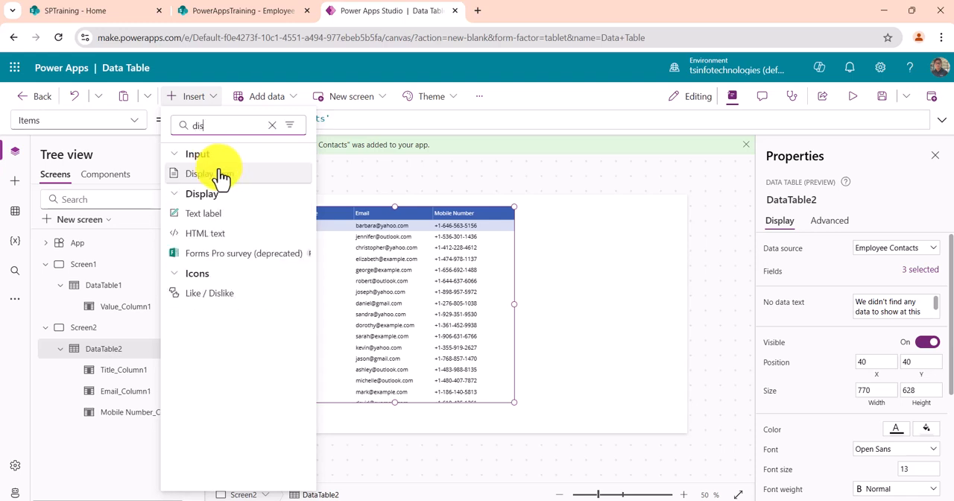
click(219, 174)
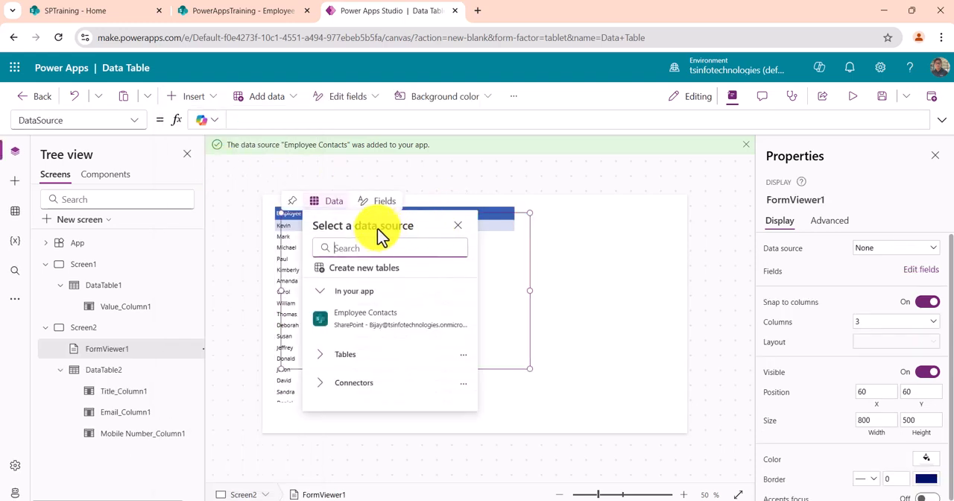
click(375, 316)
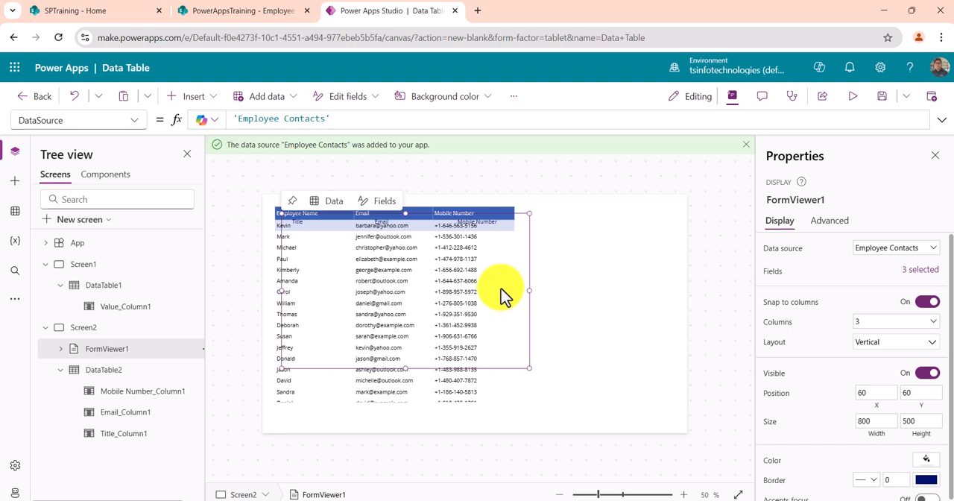
drag(461, 371, 646, 395)
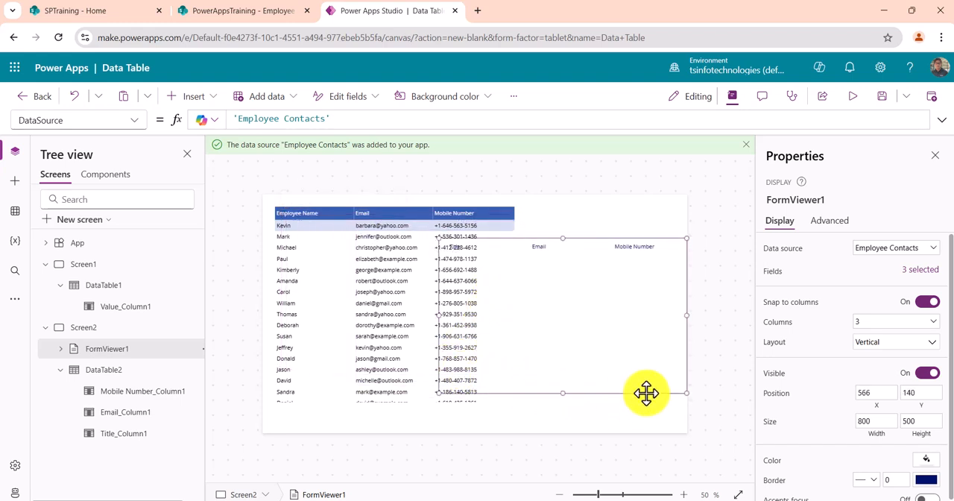
drag(437, 315, 526, 326)
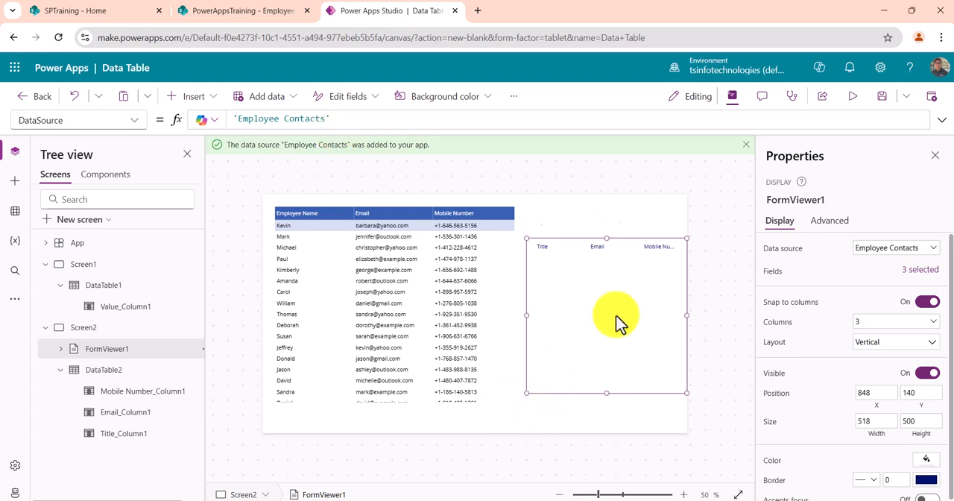
- Set the display form's Item property to DataTable2.Selected
click(137, 122)
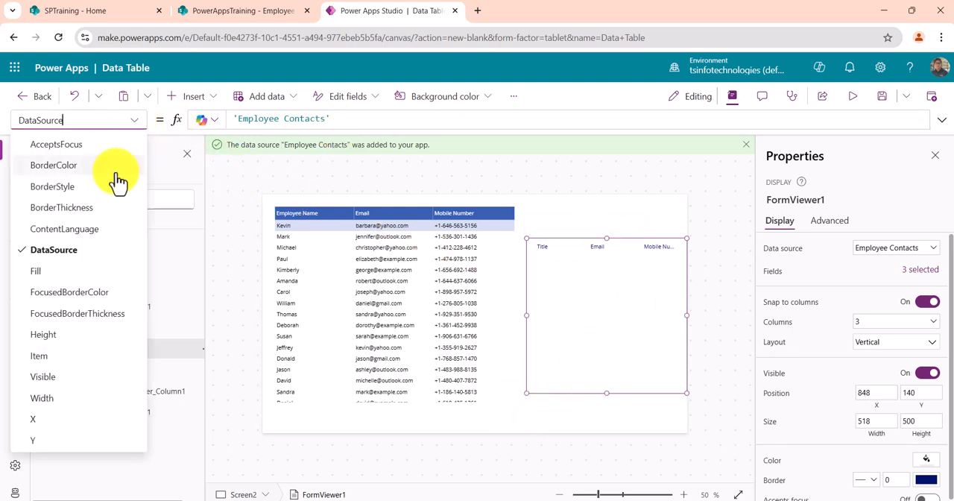
click(62, 358)
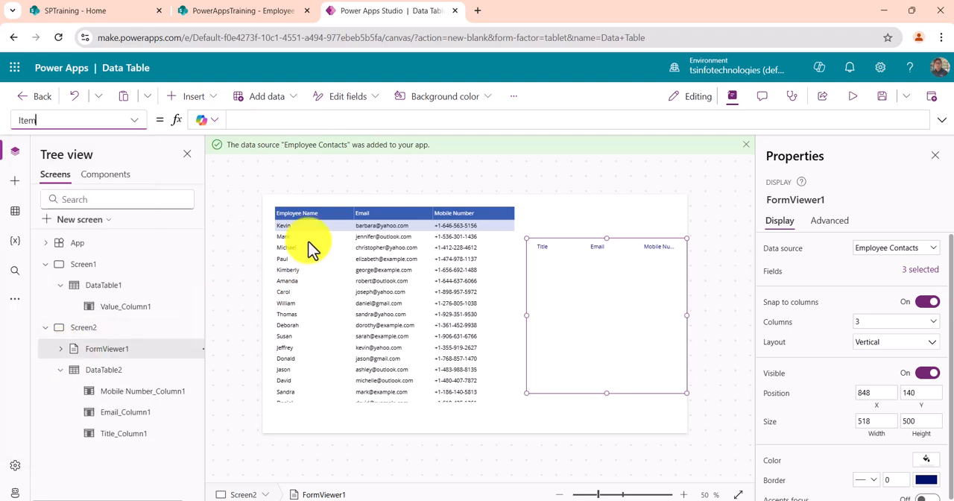
click(253, 122)
text(DataTabl)
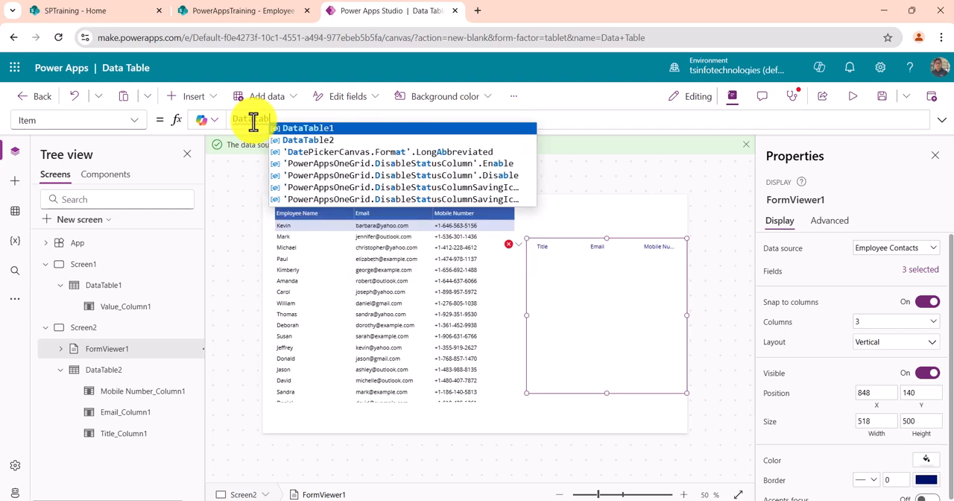
key(Down)
key(Tab)
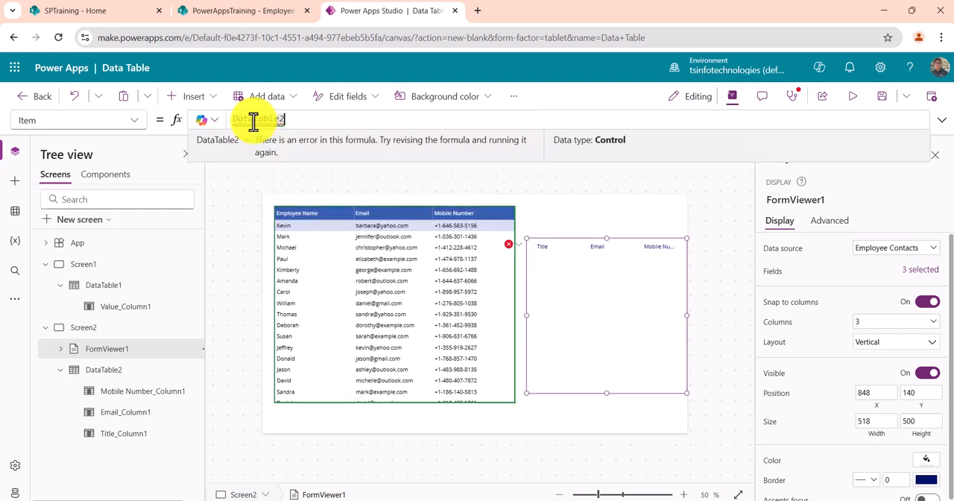
text(.Se)
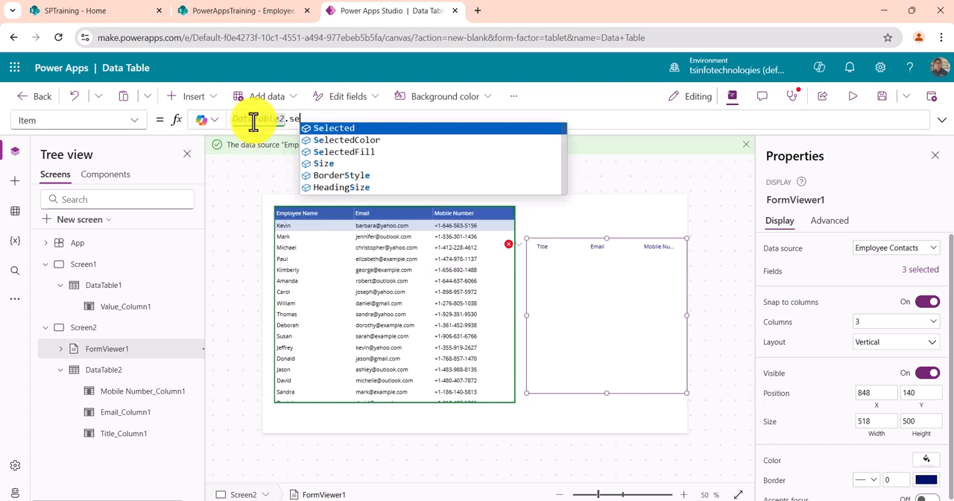
key(Tab)
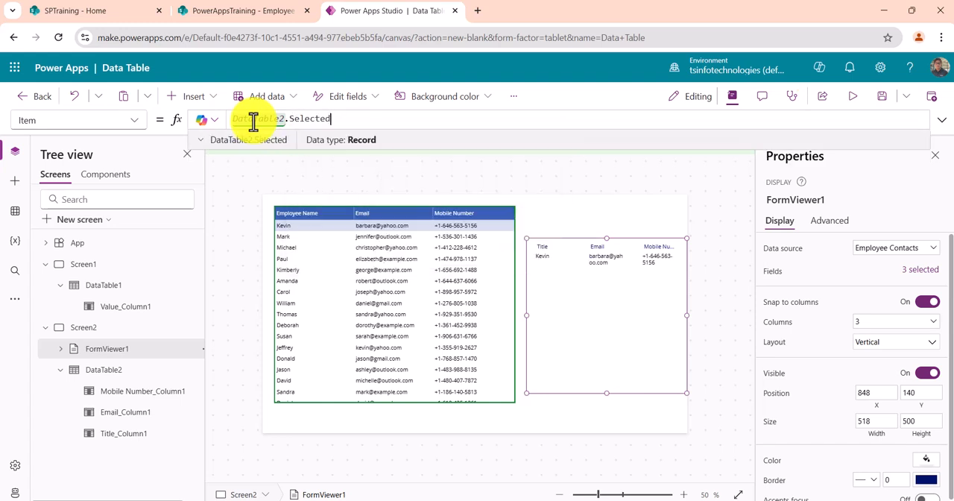
- Preview the app, selecting different employee rows to test the display form, and save the app
click(852, 97)
click(382, 215)
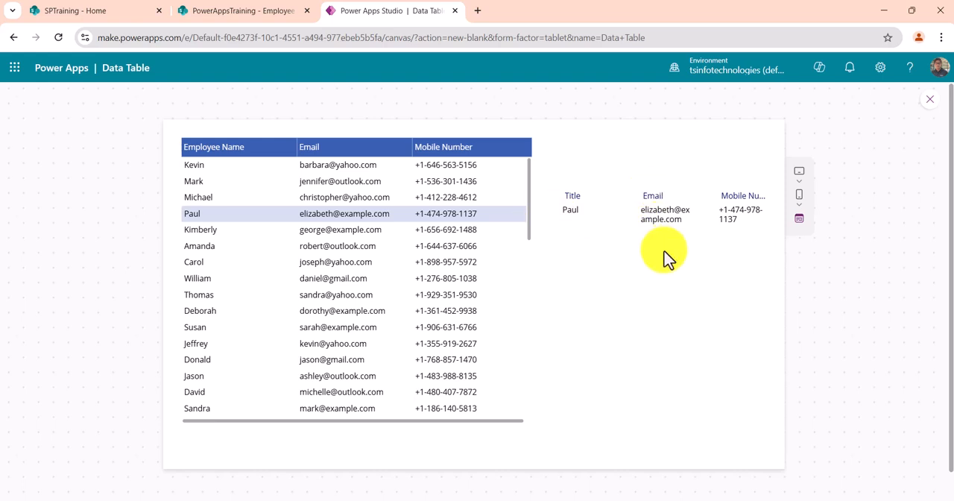
click(323, 230)
click(341, 278)
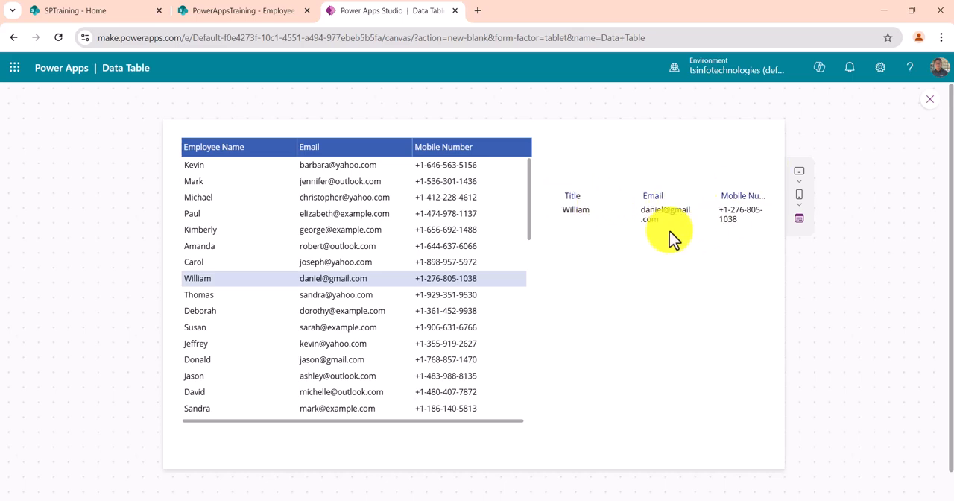
click(930, 100)
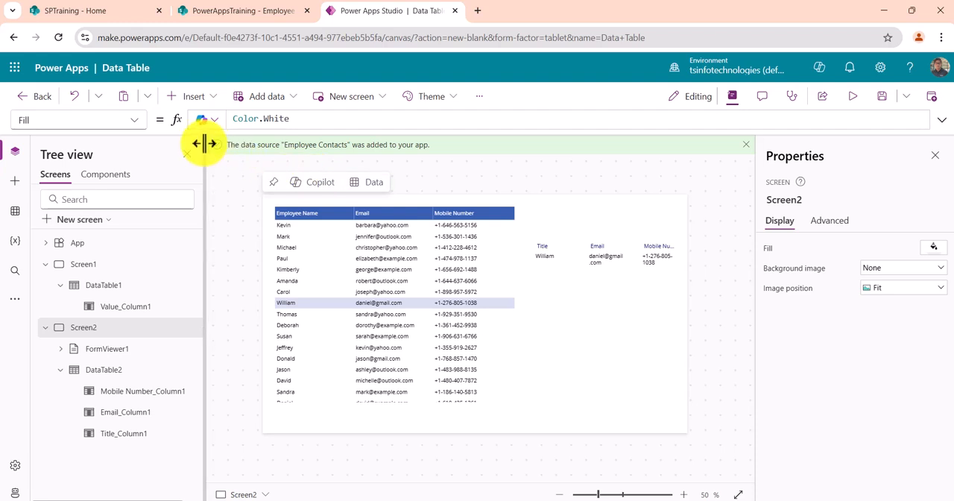
click(882, 97)
- Open make.powerapps.com in a new browser tab and play the Power Apps Control Examples app from the apps shared with me
click(477, 11)
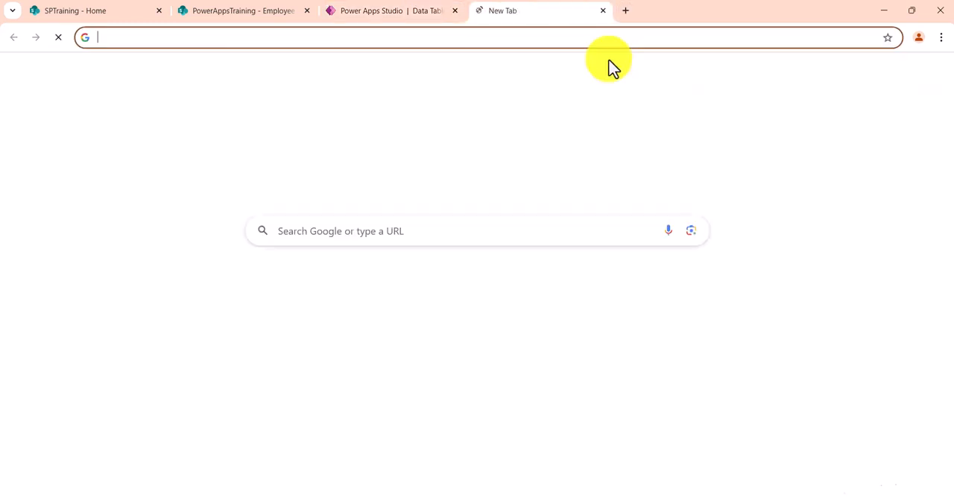
text(make)
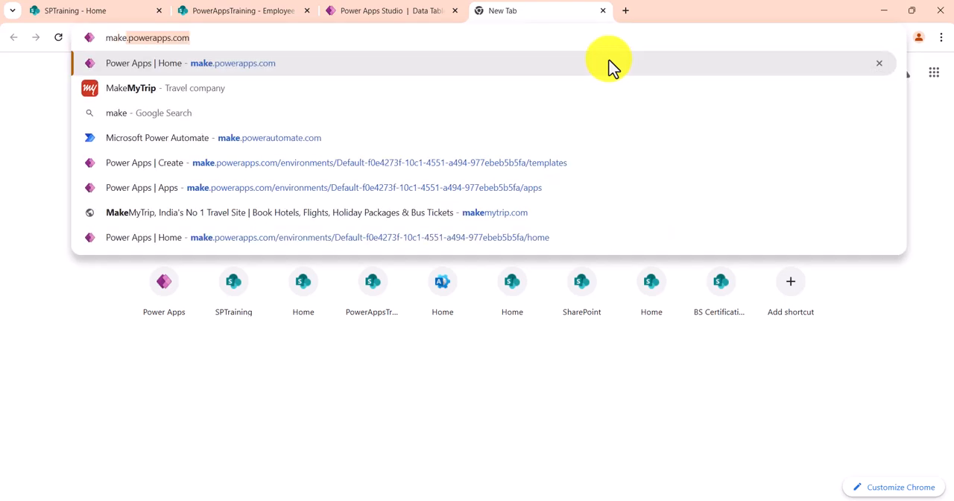
key(Return)
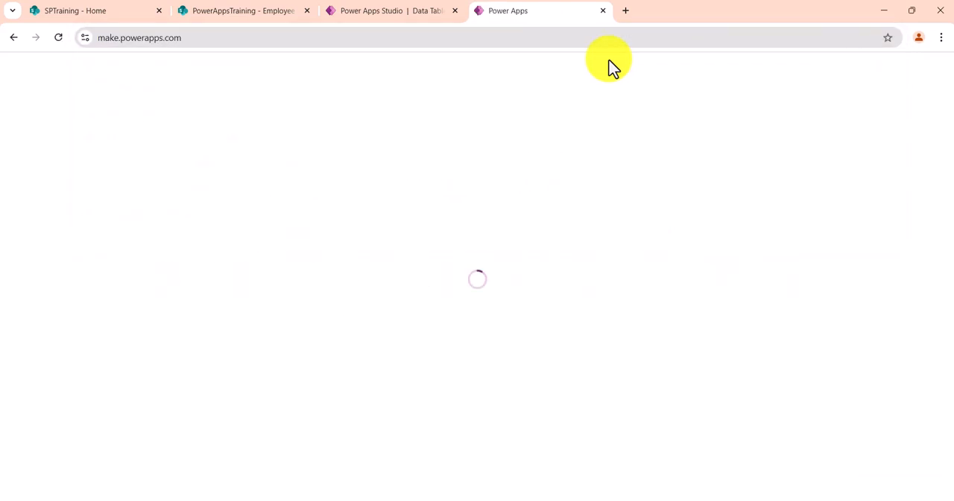
click(112, 198)
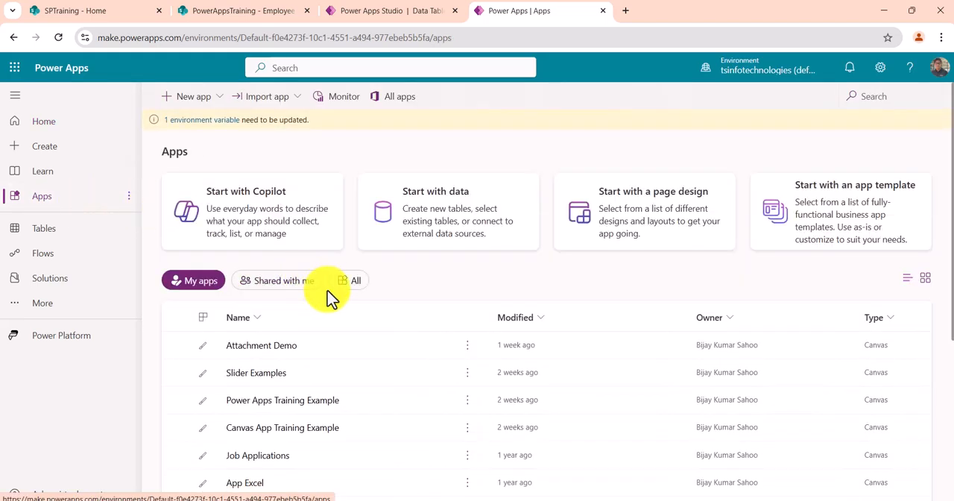
click(302, 283)
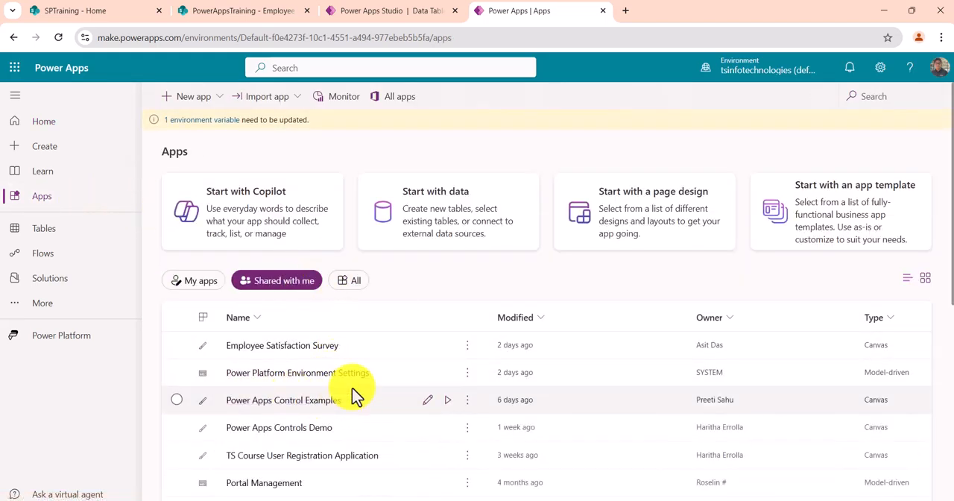
click(443, 401)
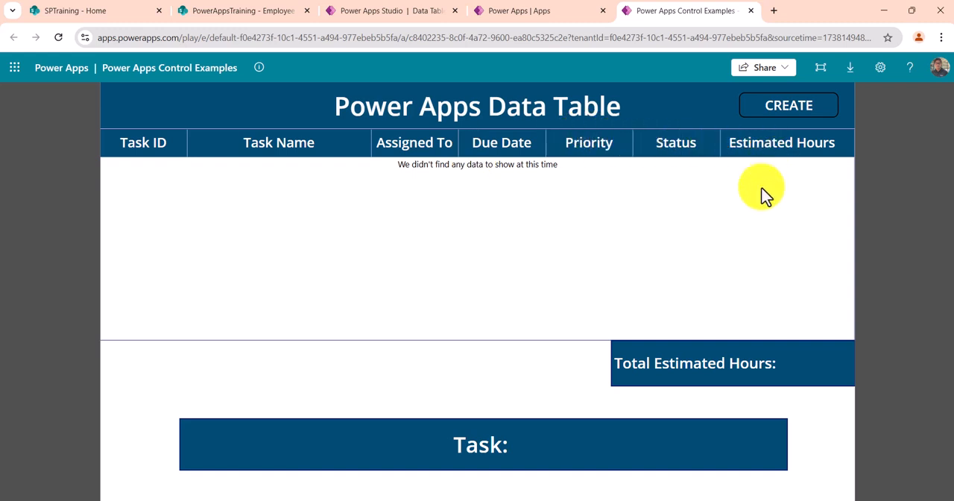
- Load the example's task records and check the total estimated hours and the task label for different selected rows
click(778, 118)
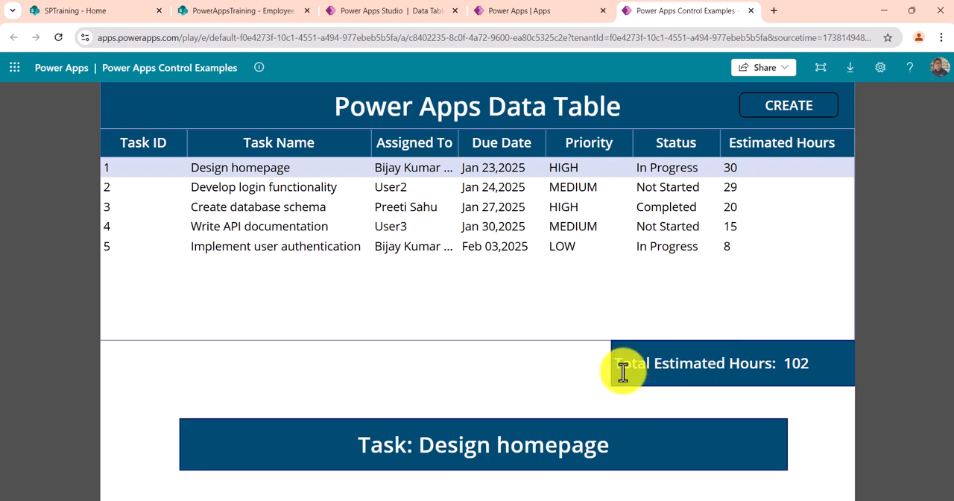
triple_click(806, 365)
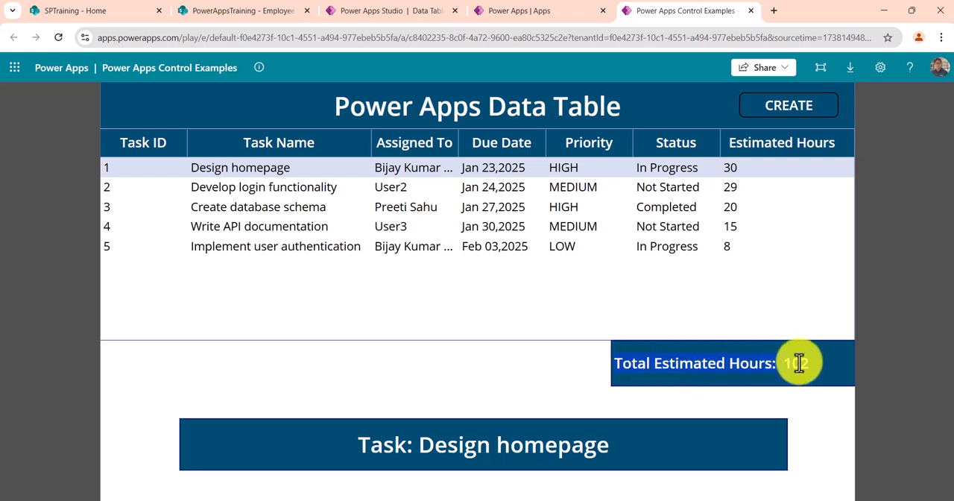
click(284, 191)
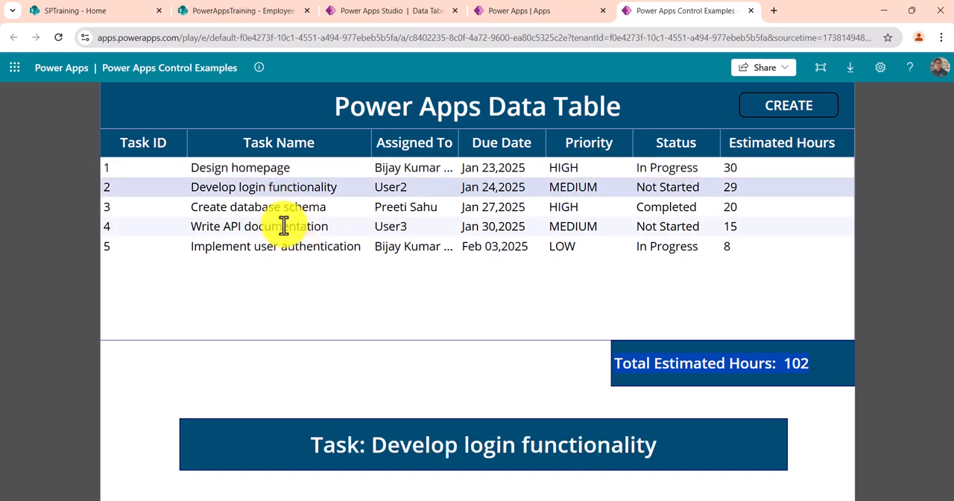
click(283, 226)
drag(352, 450, 618, 458)
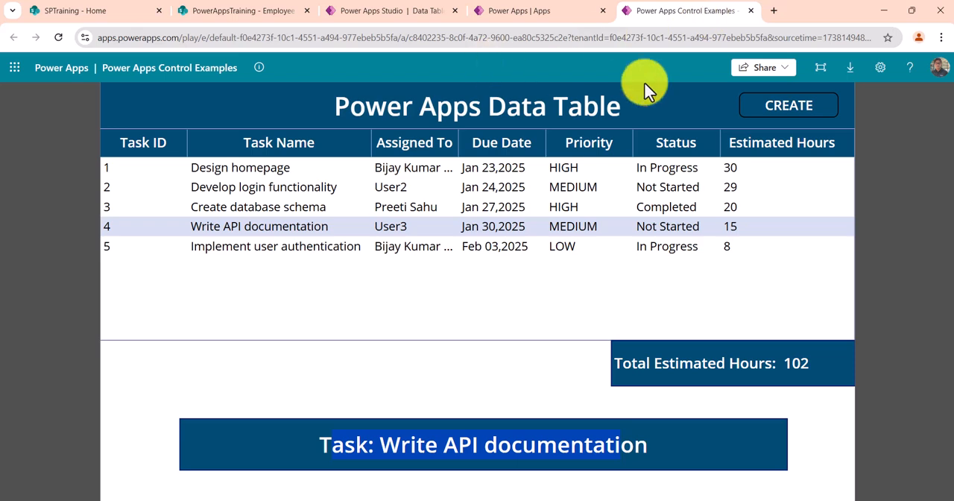
click(576, 2)
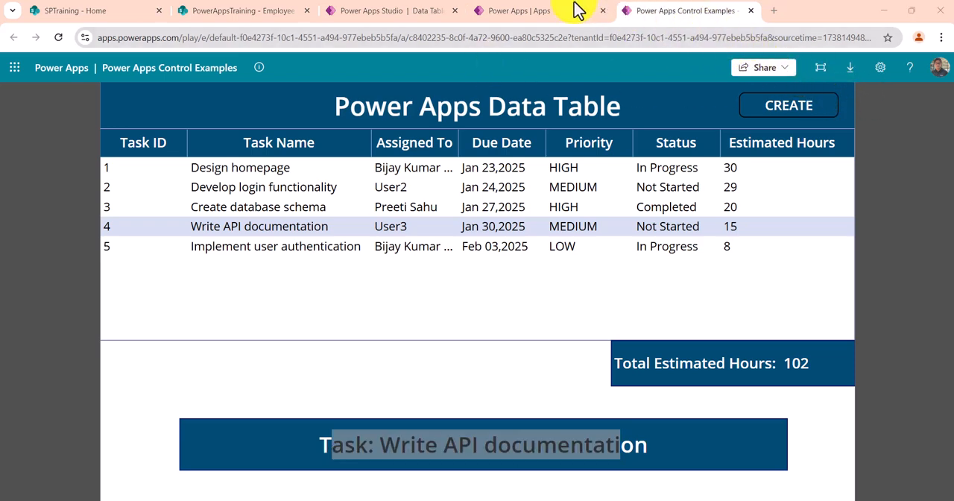
- Close the running example and open the Power Apps Control Examples app for editing
click(712, 19)
click(751, 11)
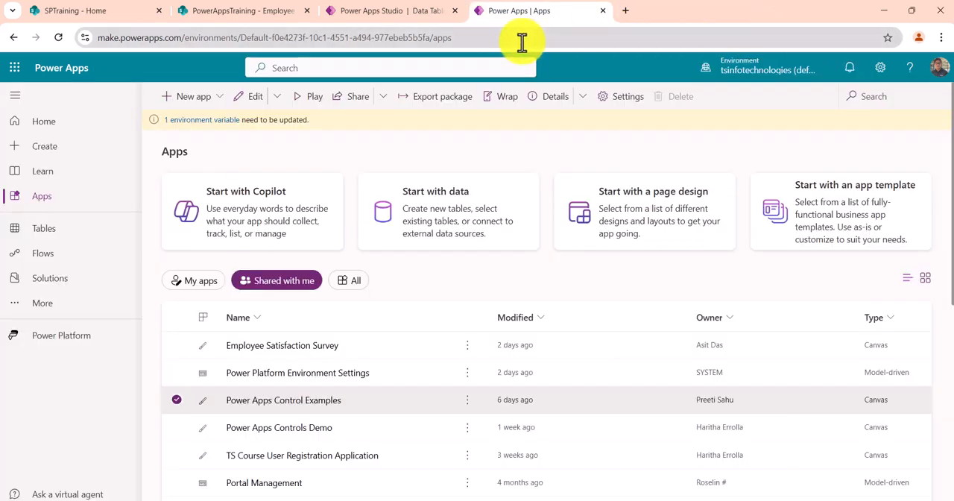
click(431, 405)
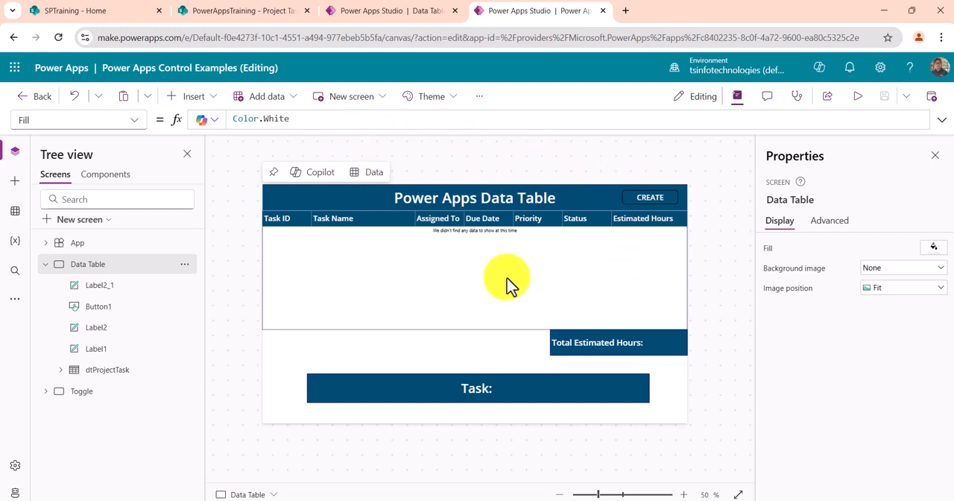
- Inspect the CREATE button's OnSelect formula and its source, the SharePoint Project Task Management list, widening the list's Estimated Hours column
click(645, 194)
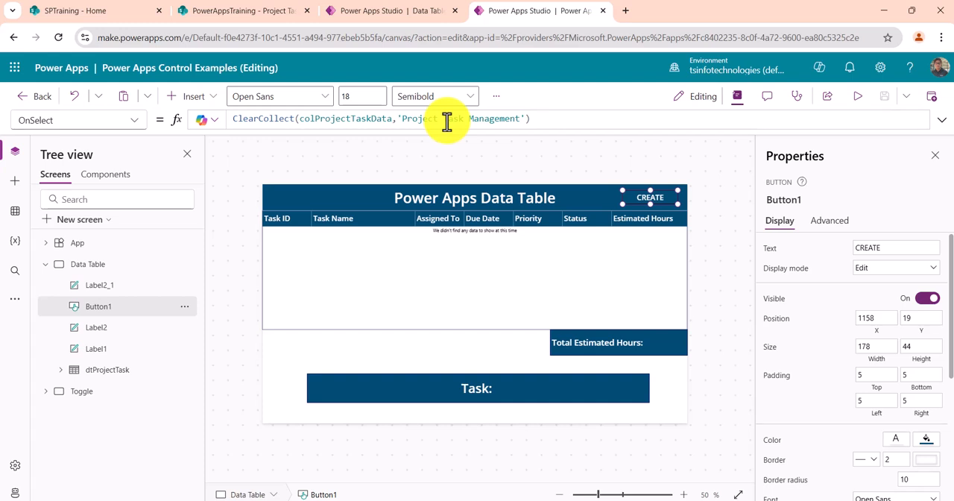
click(264, 14)
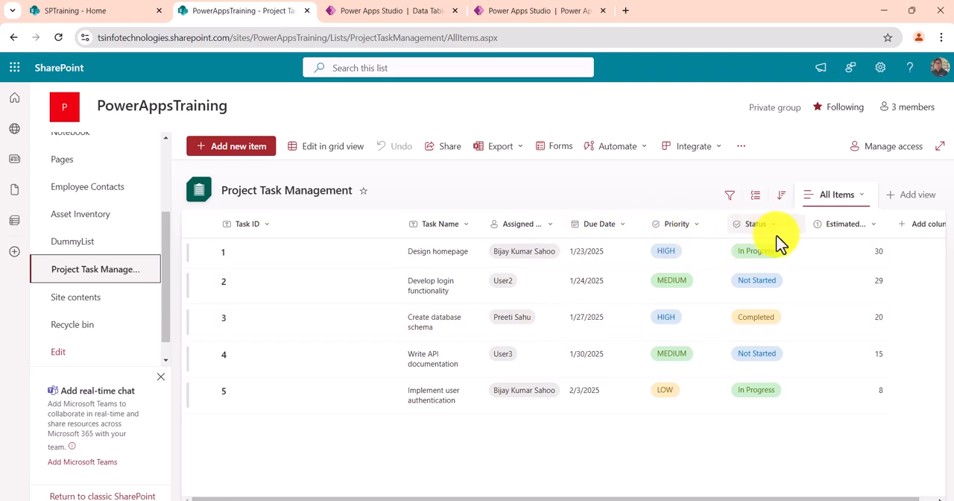
double_click(887, 220)
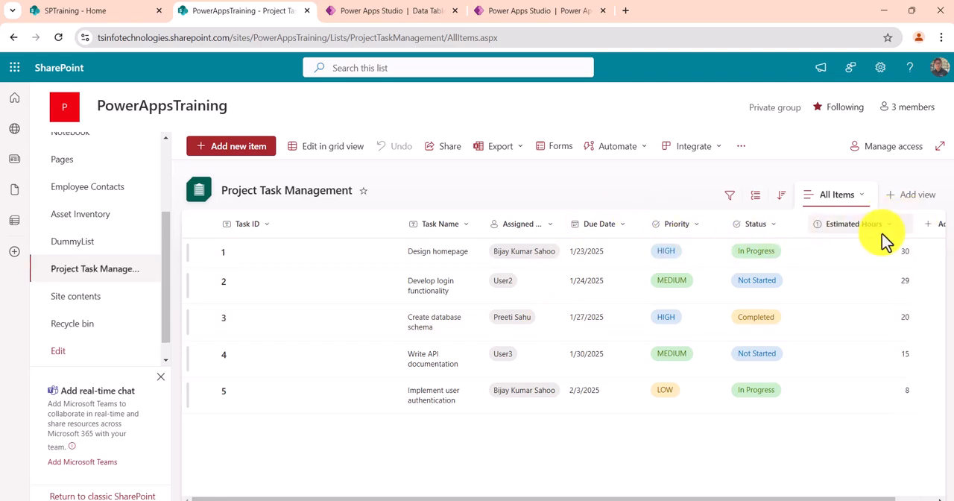
click(519, 12)
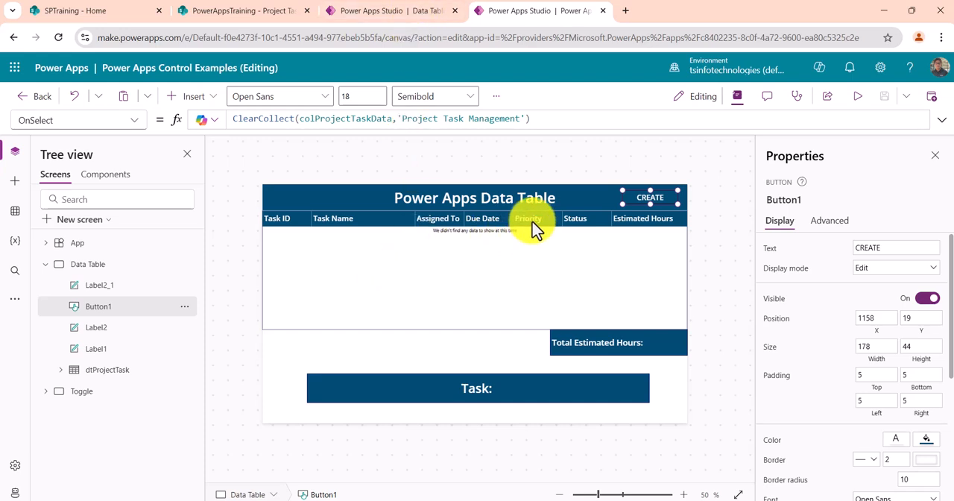
- Examine the formulas behind the task label, CREATE button, total estimated hours label and dtProjectTask data table
click(95, 287)
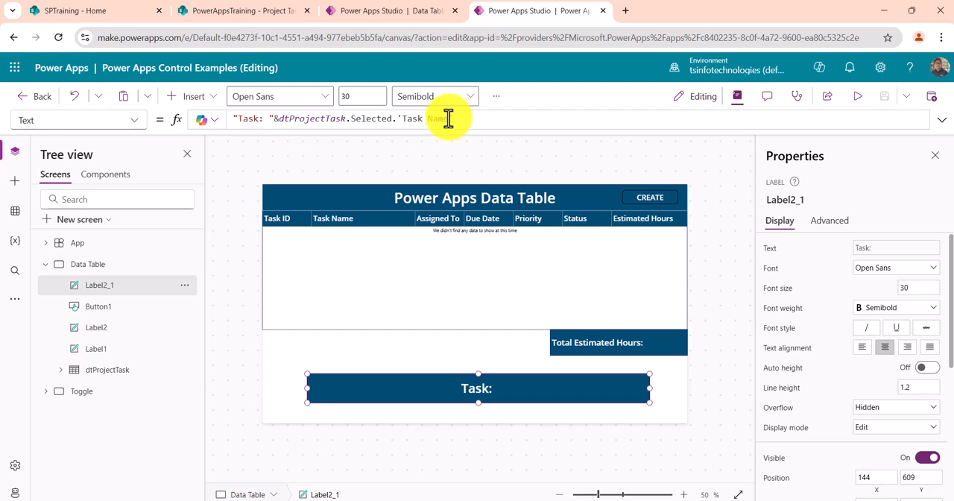
click(104, 306)
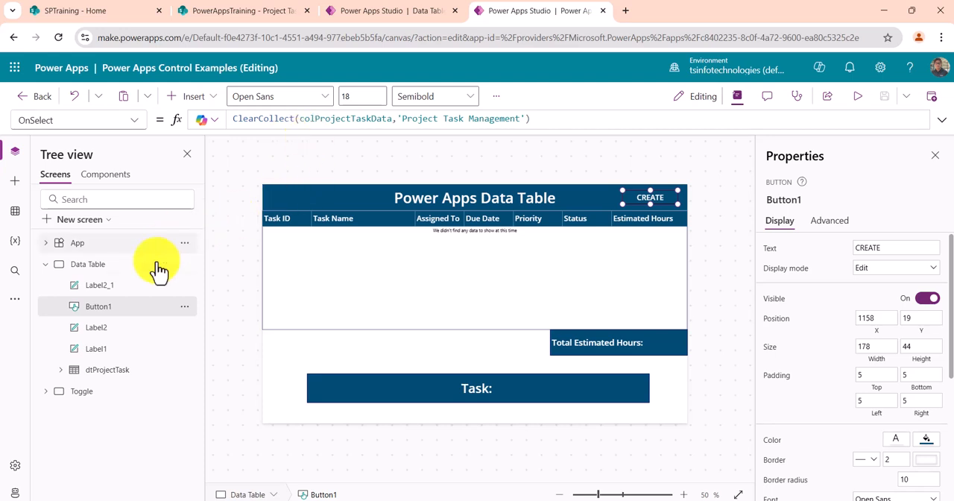
click(108, 331)
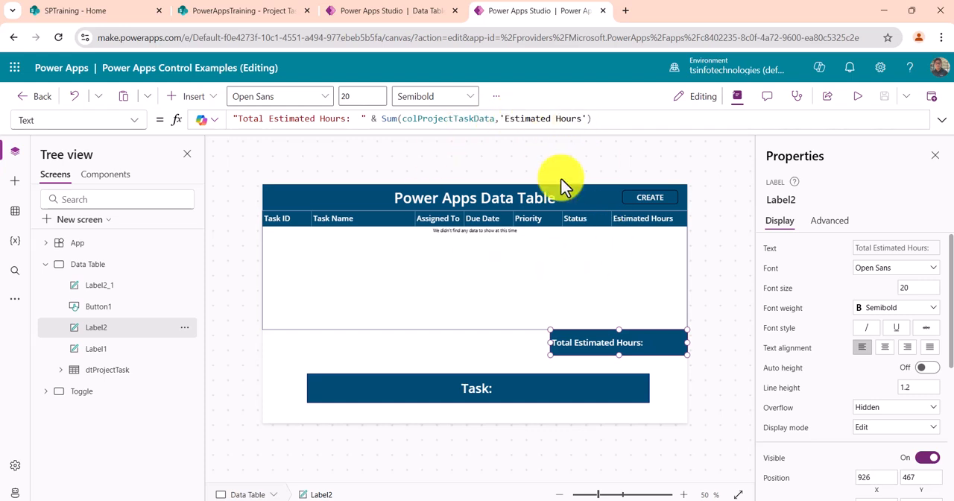
click(99, 373)
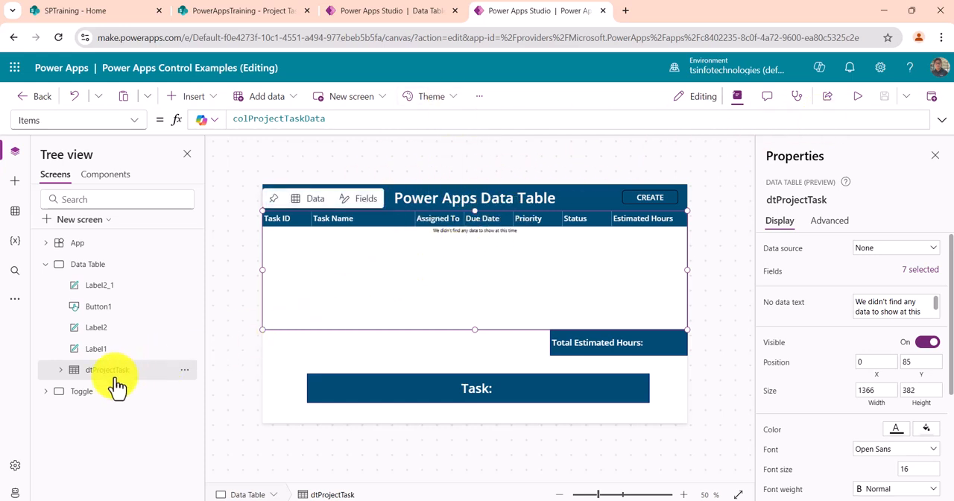
- Preview the Toggle screen and switch the Buy Me toggle off and on several times to test its text and price label
click(71, 391)
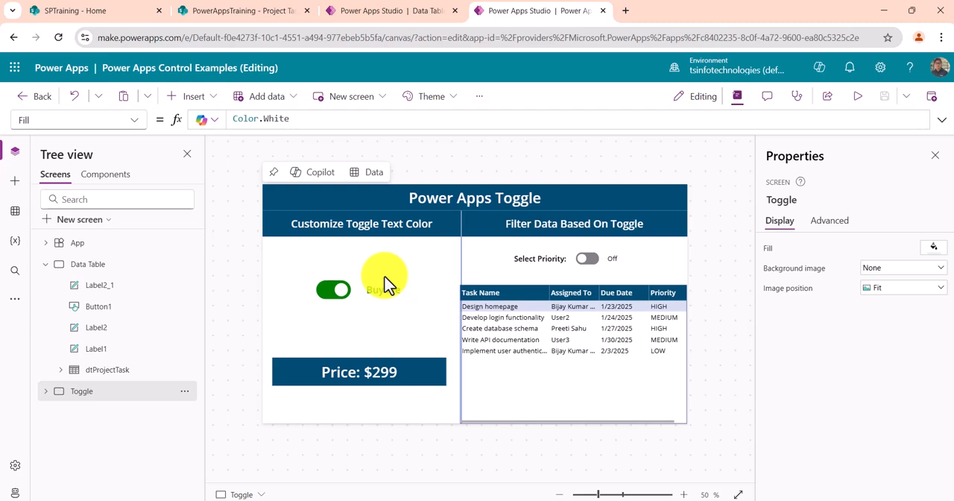
click(857, 97)
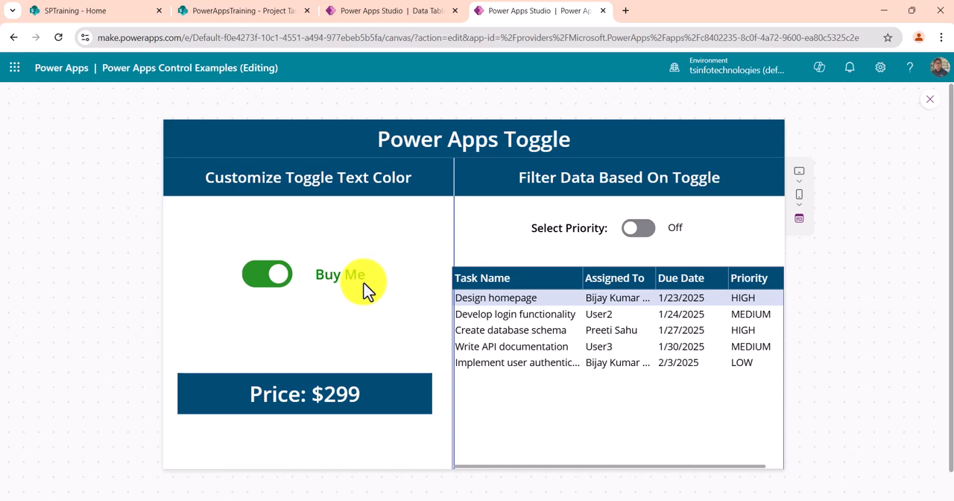
click(270, 282)
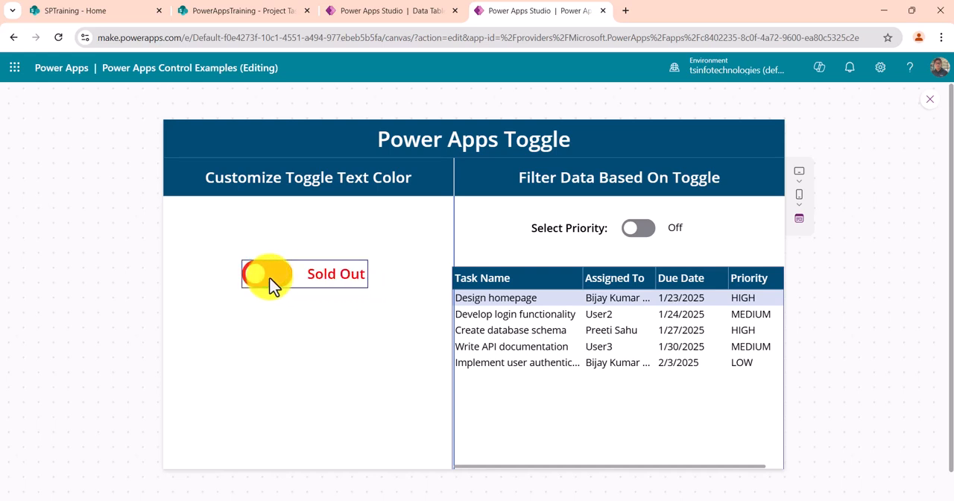
click(272, 282)
click(254, 281)
click(254, 281)
click(252, 277)
click(252, 278)
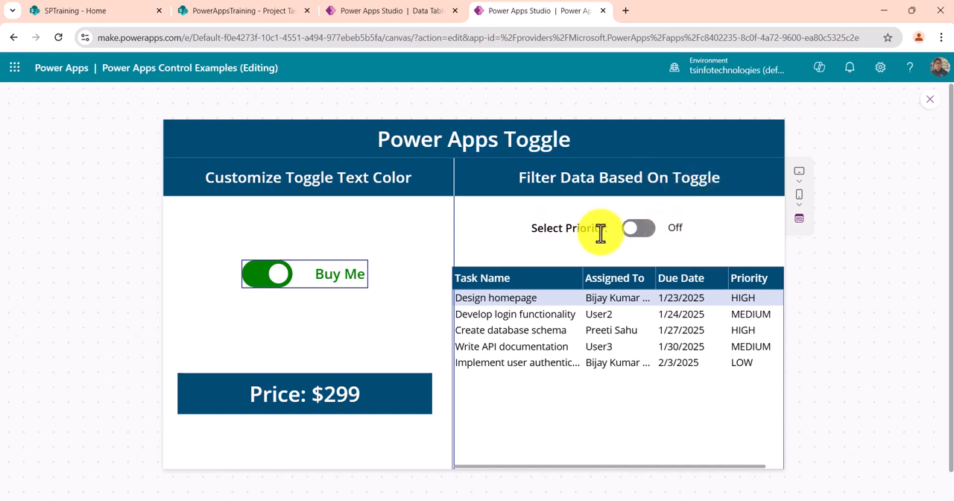
- Test the Select Priority toggle by switching it on and off, and close the preview
click(644, 231)
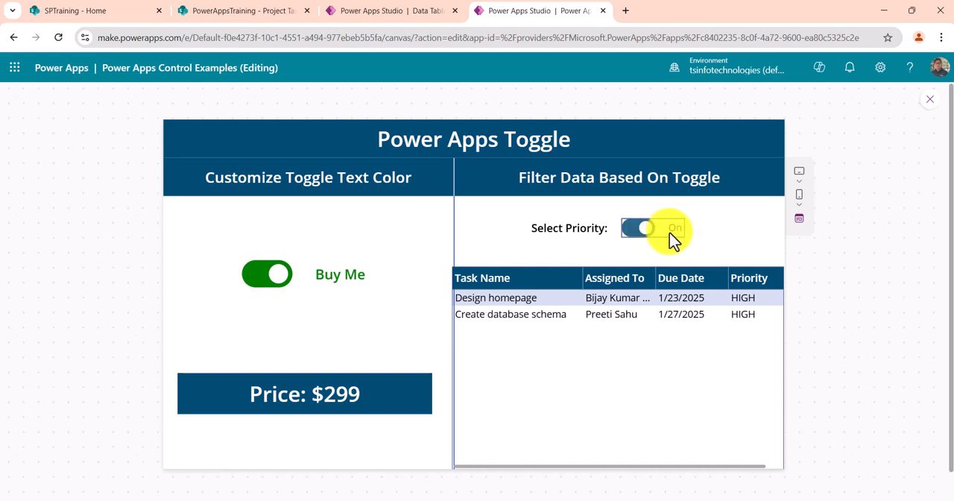
click(644, 235)
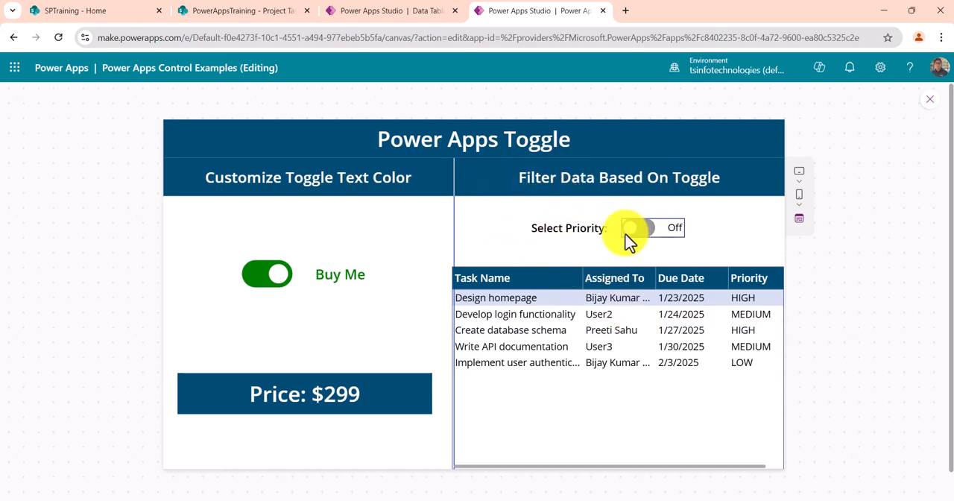
click(929, 99)
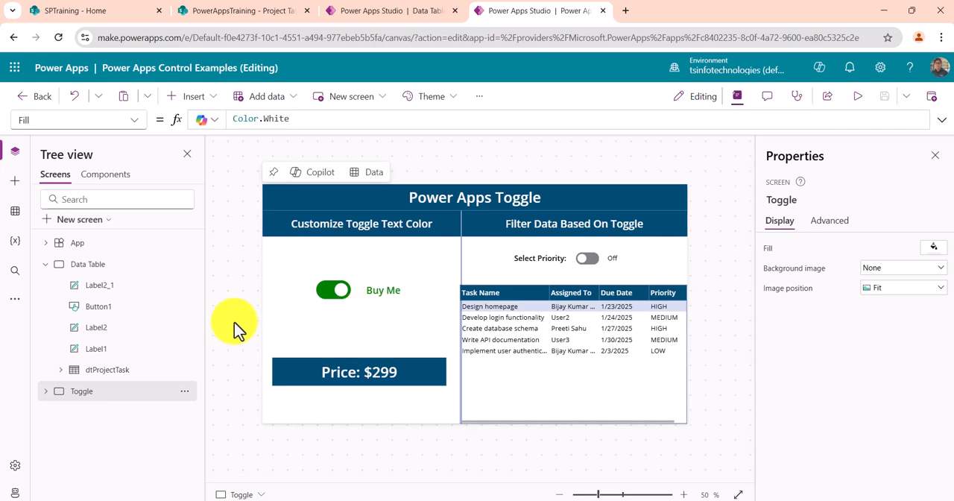
- Inspect the tglPriority toggle and read the full Items formula of the Toggle screen's data table in the enlarged formula bar
click(593, 260)
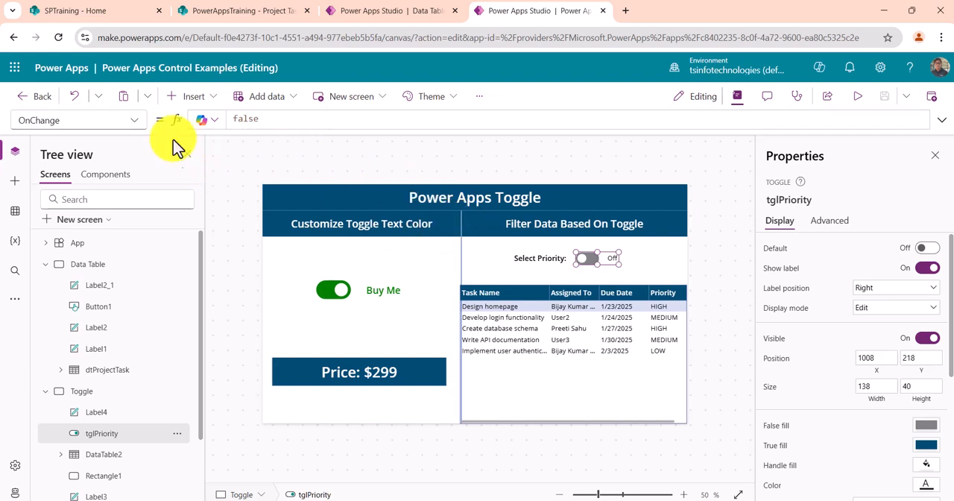
scroll(144, 414, down, 1)
click(119, 395)
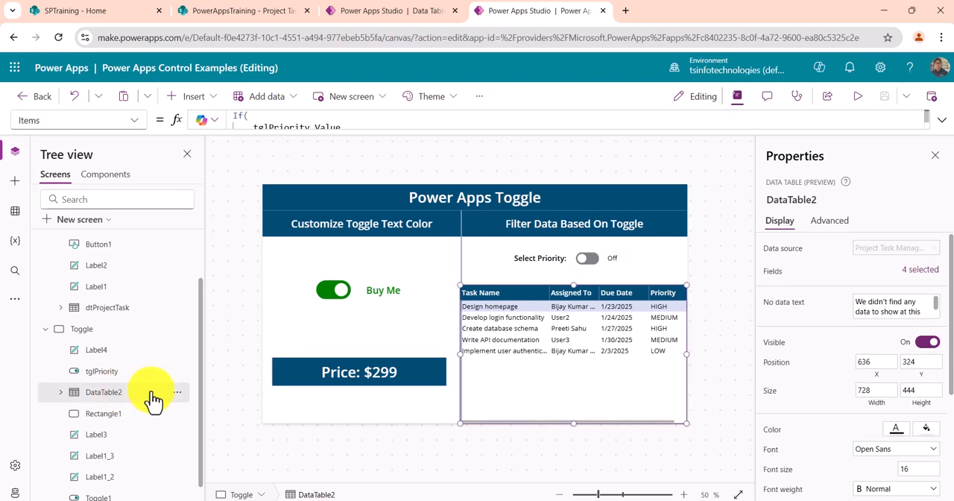
click(942, 120)
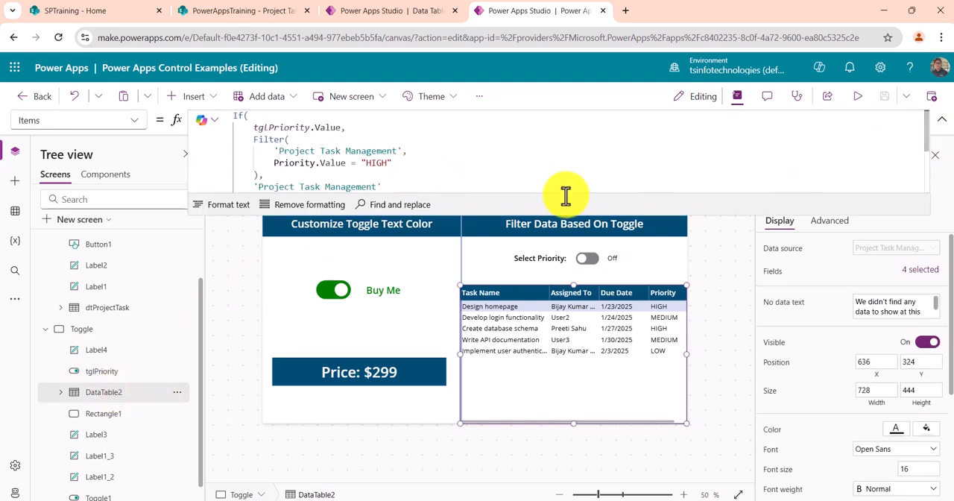
drag(558, 206, 549, 328)
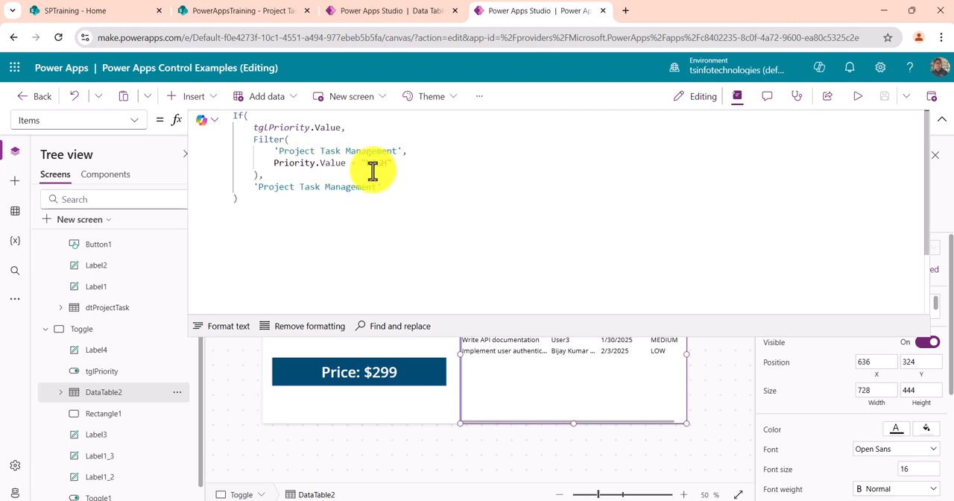
scroll(370, 173, down, 1)
scroll(339, 170, up, 1)
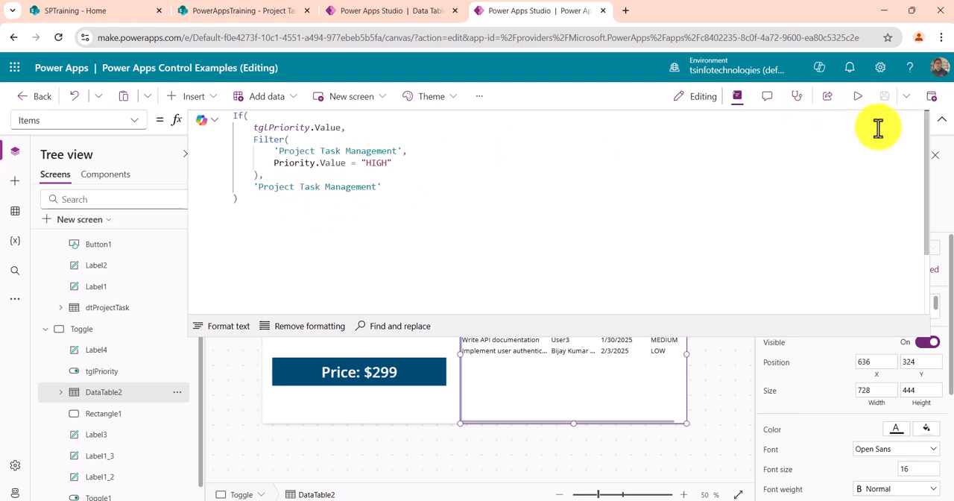
click(943, 126)
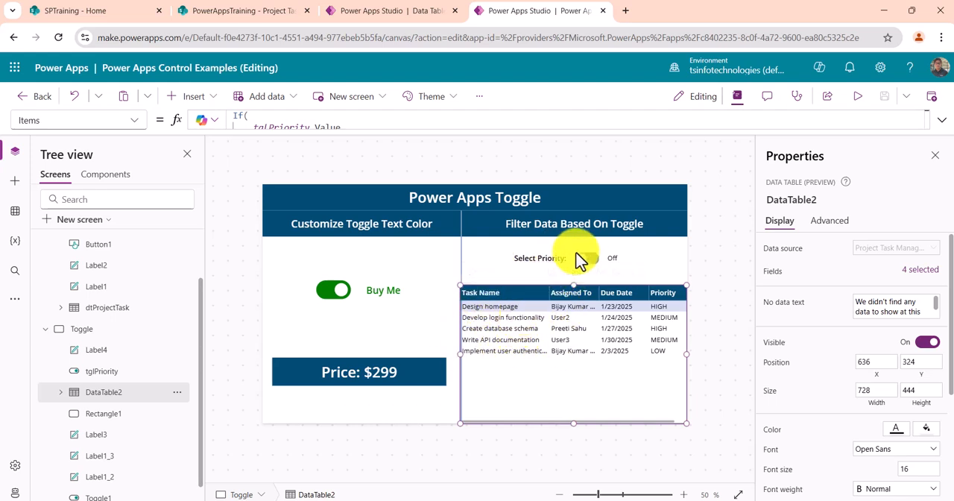
- Examine the Buy Me toggle and the price label, and read the full Color formula of the toggle
click(337, 294)
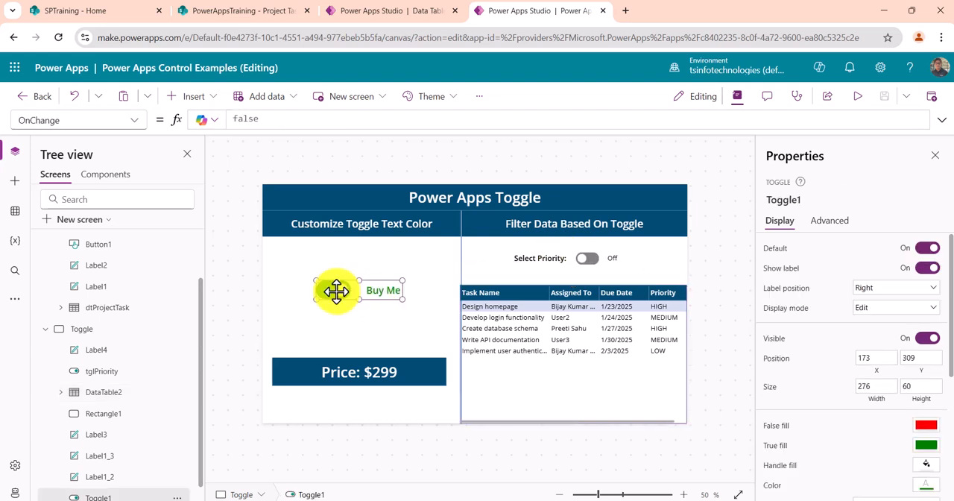
click(333, 379)
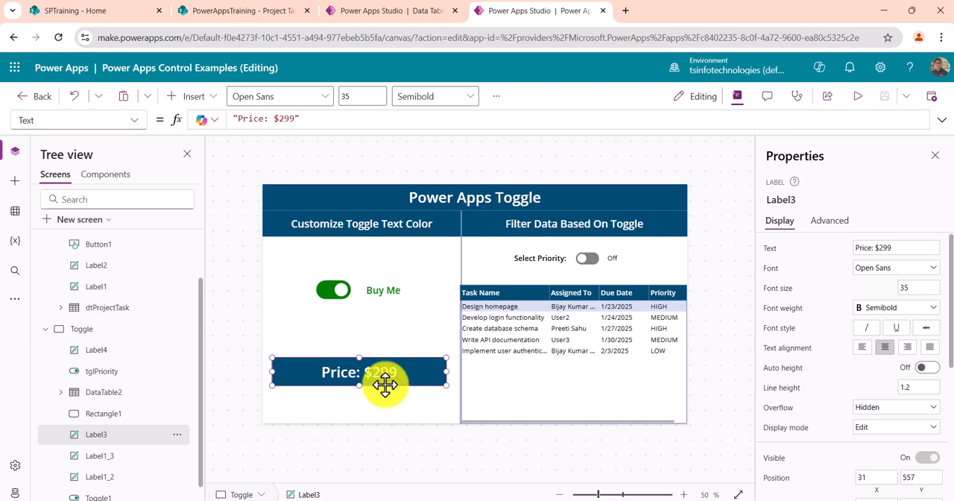
click(332, 293)
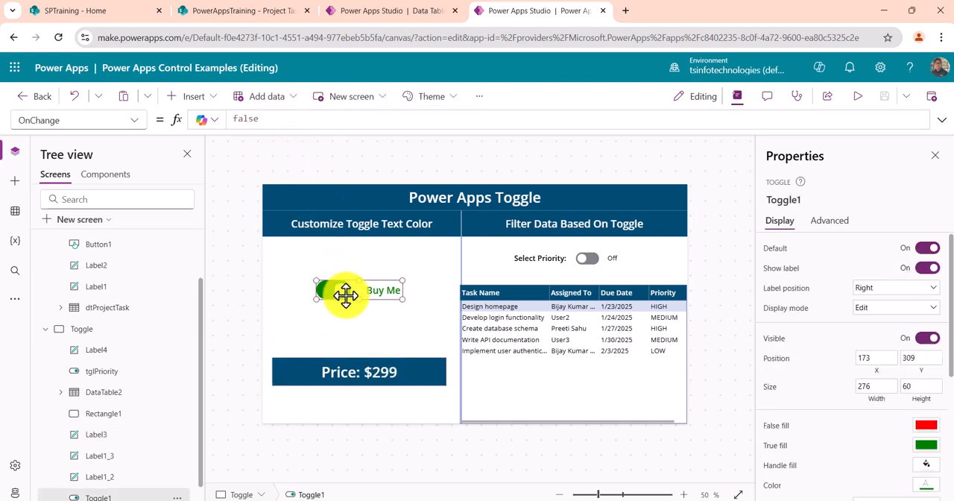
click(941, 121)
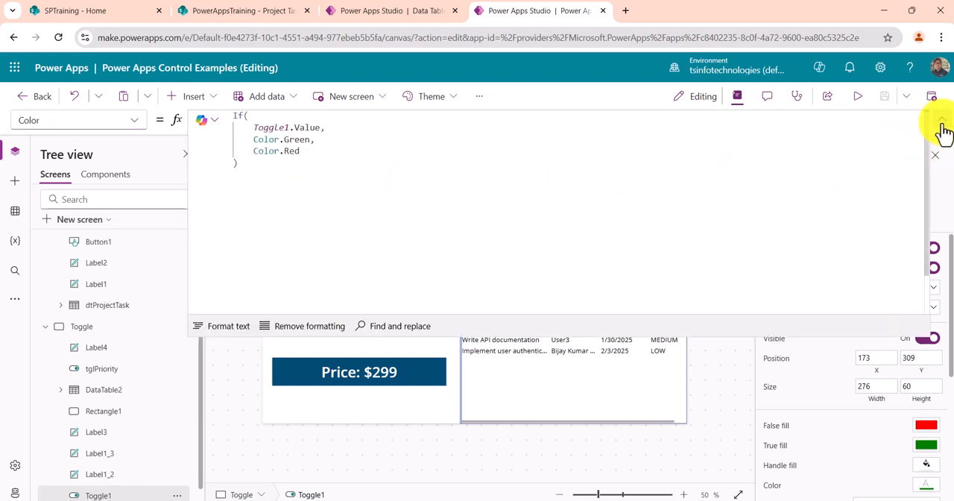
click(941, 122)
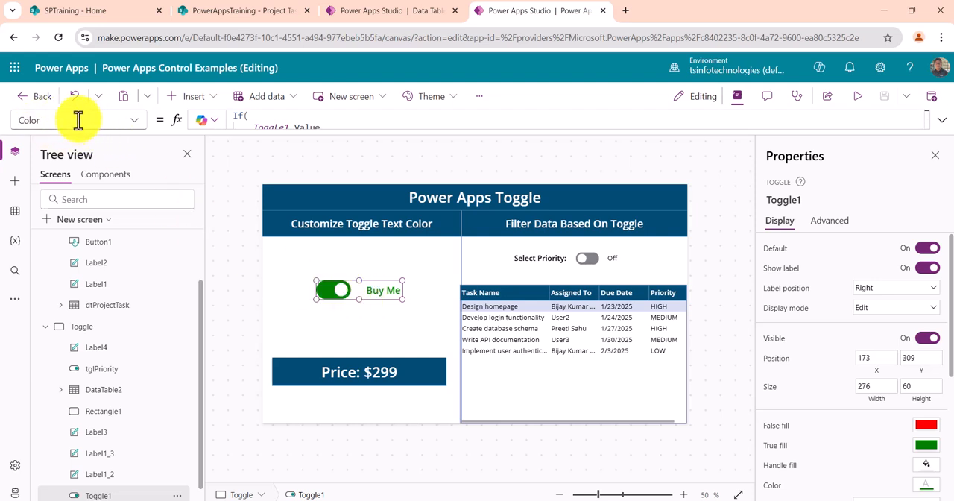
click(941, 119)
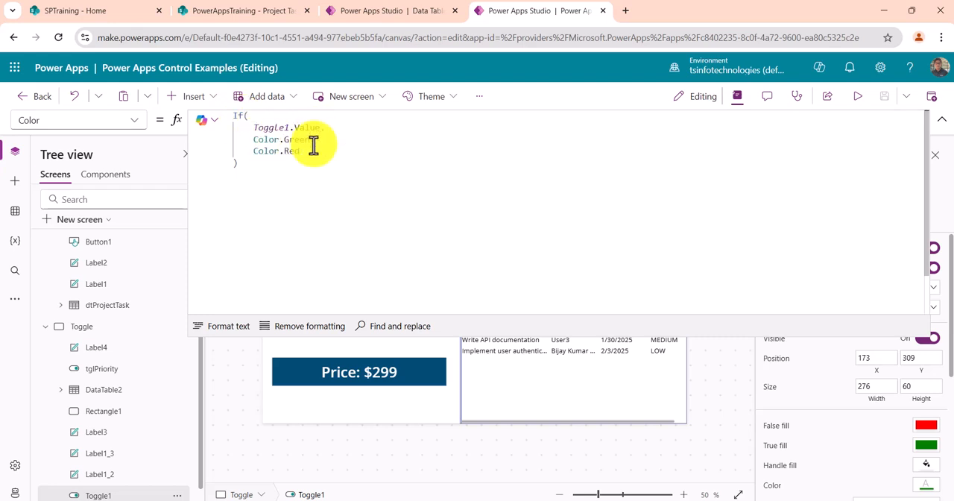
click(941, 119)
- Examine the formula of the price label's Visible property
click(297, 374)
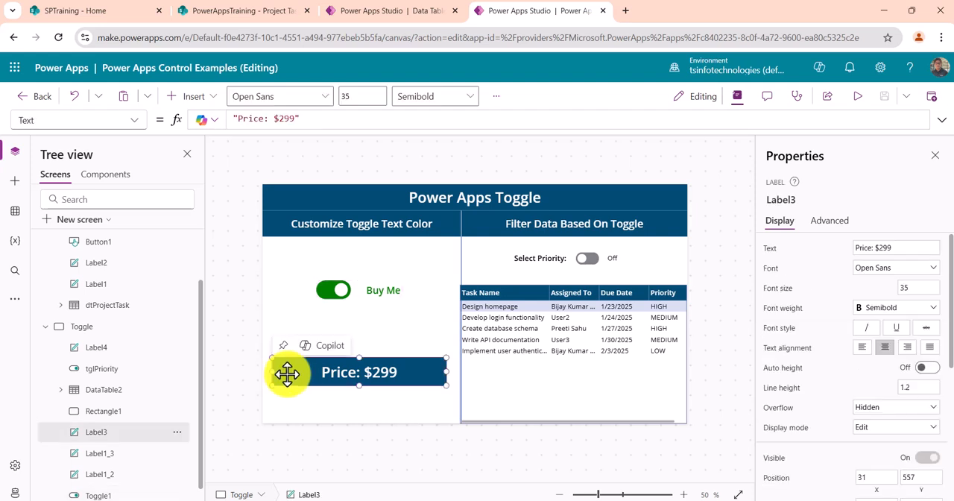
click(134, 120)
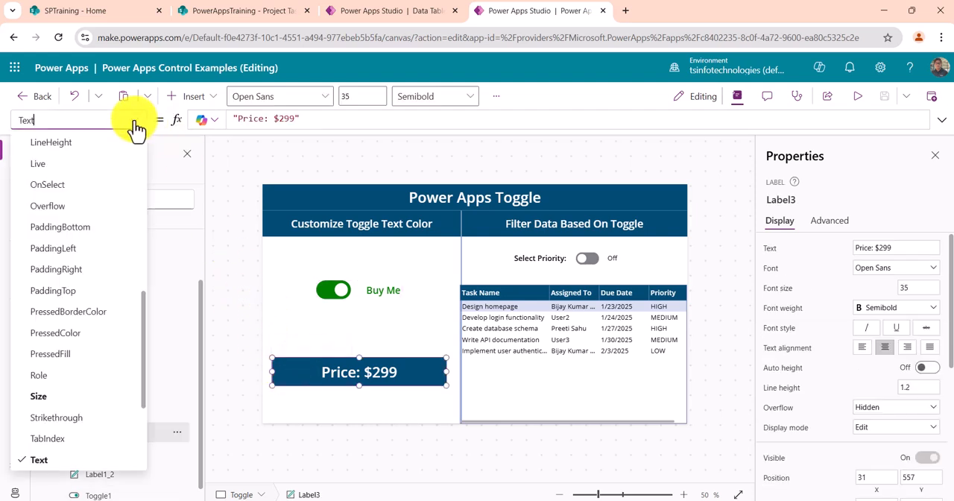
scroll(85, 358, down, 3)
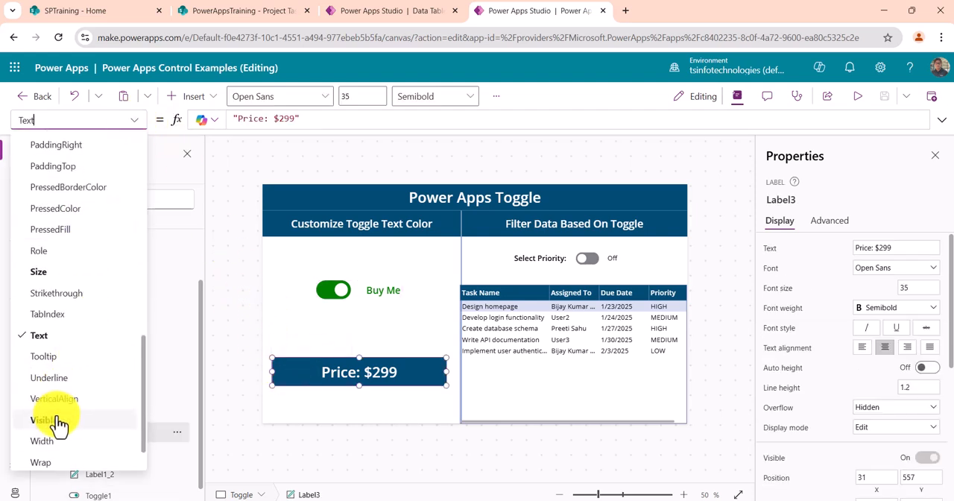
click(60, 421)
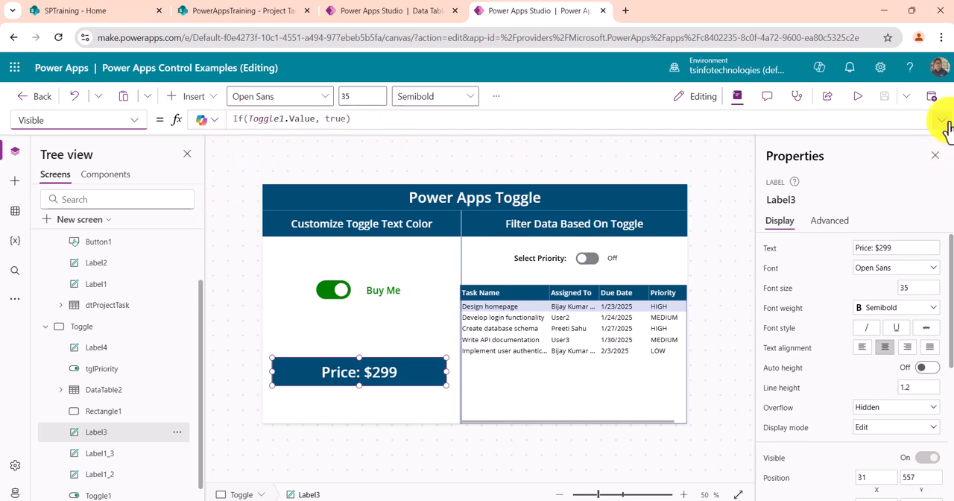
click(941, 119)
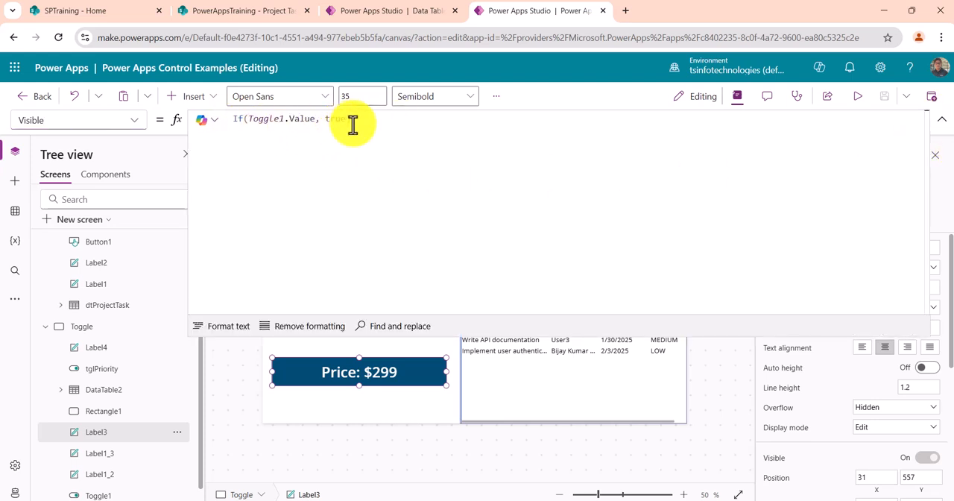
click(941, 120)
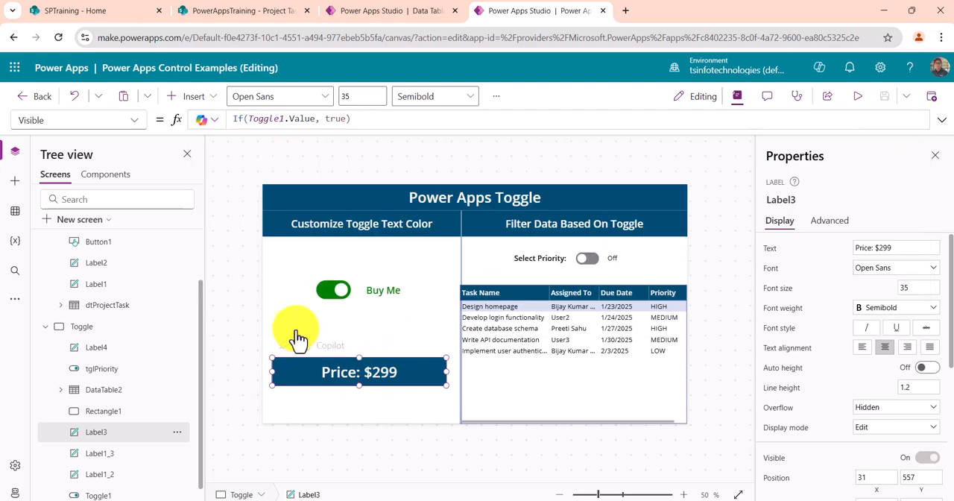